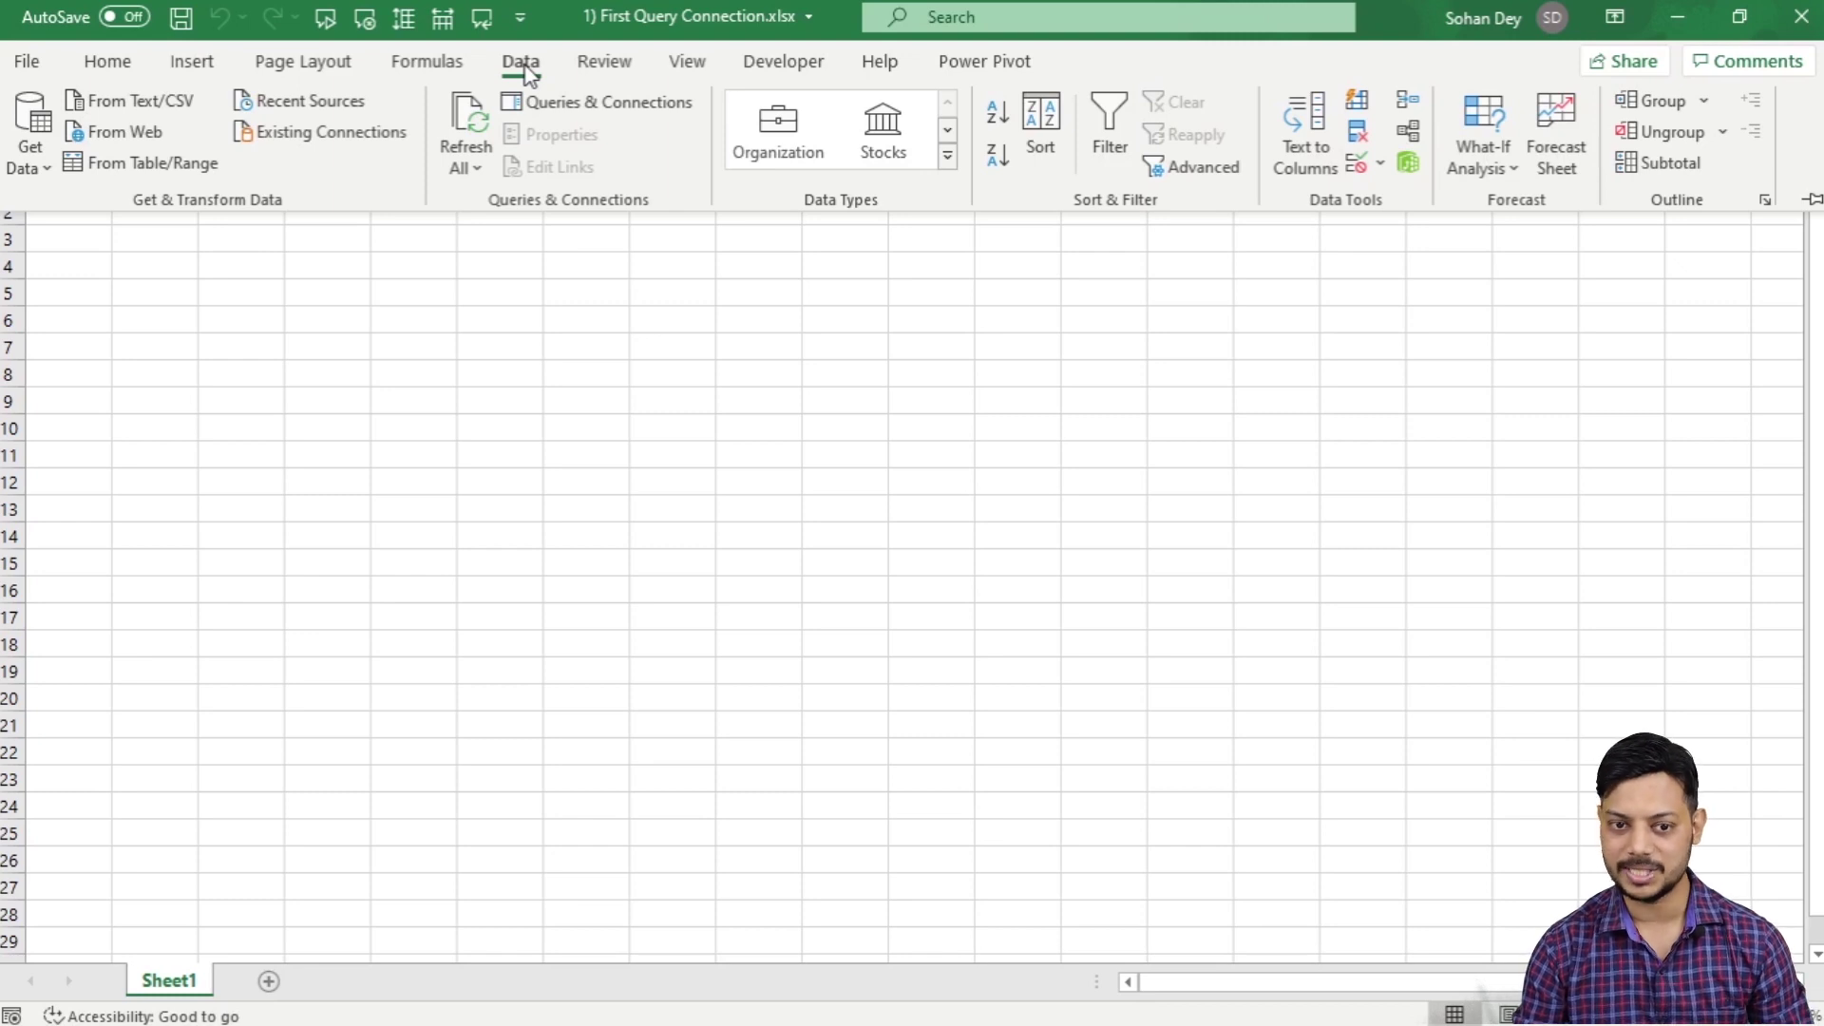
Load the workbook's data model through Data > Manage Data Model, then open it with Power Pivot > Manage
{"action": "left_click", "coordinate": [528, 70]}
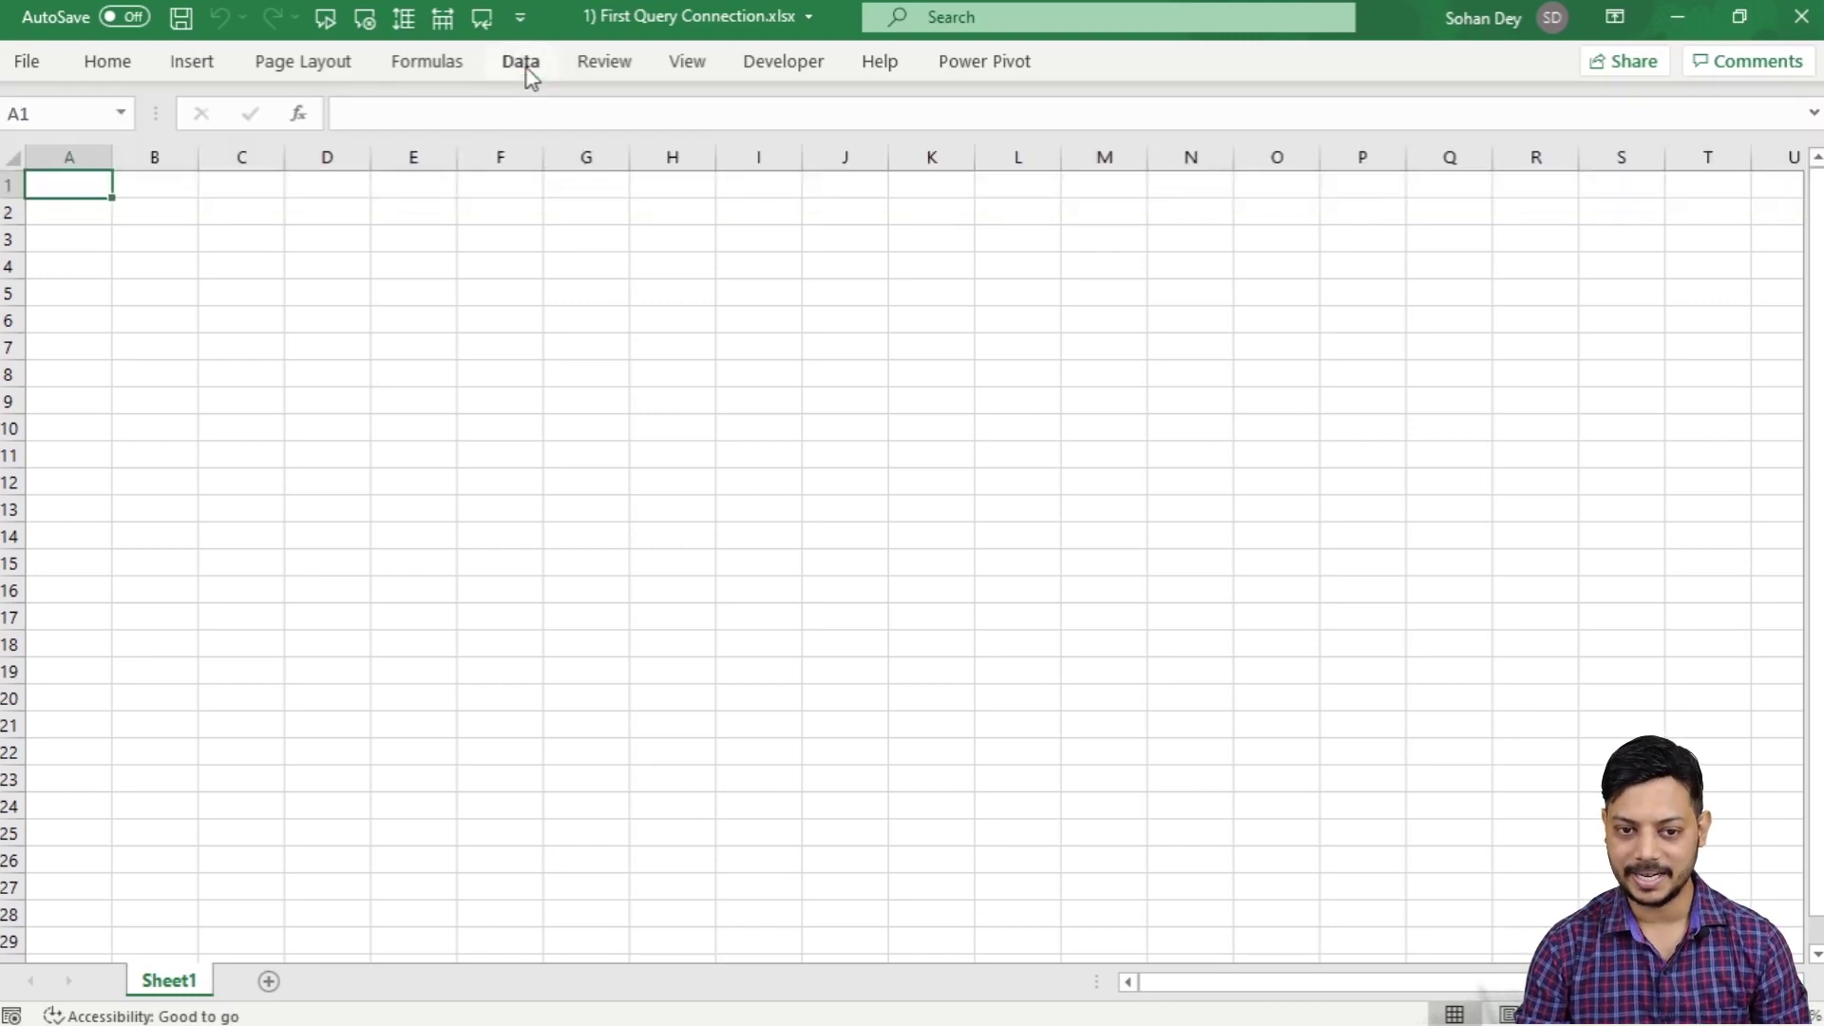
{"action": "left_click", "coordinate": [528, 76]}
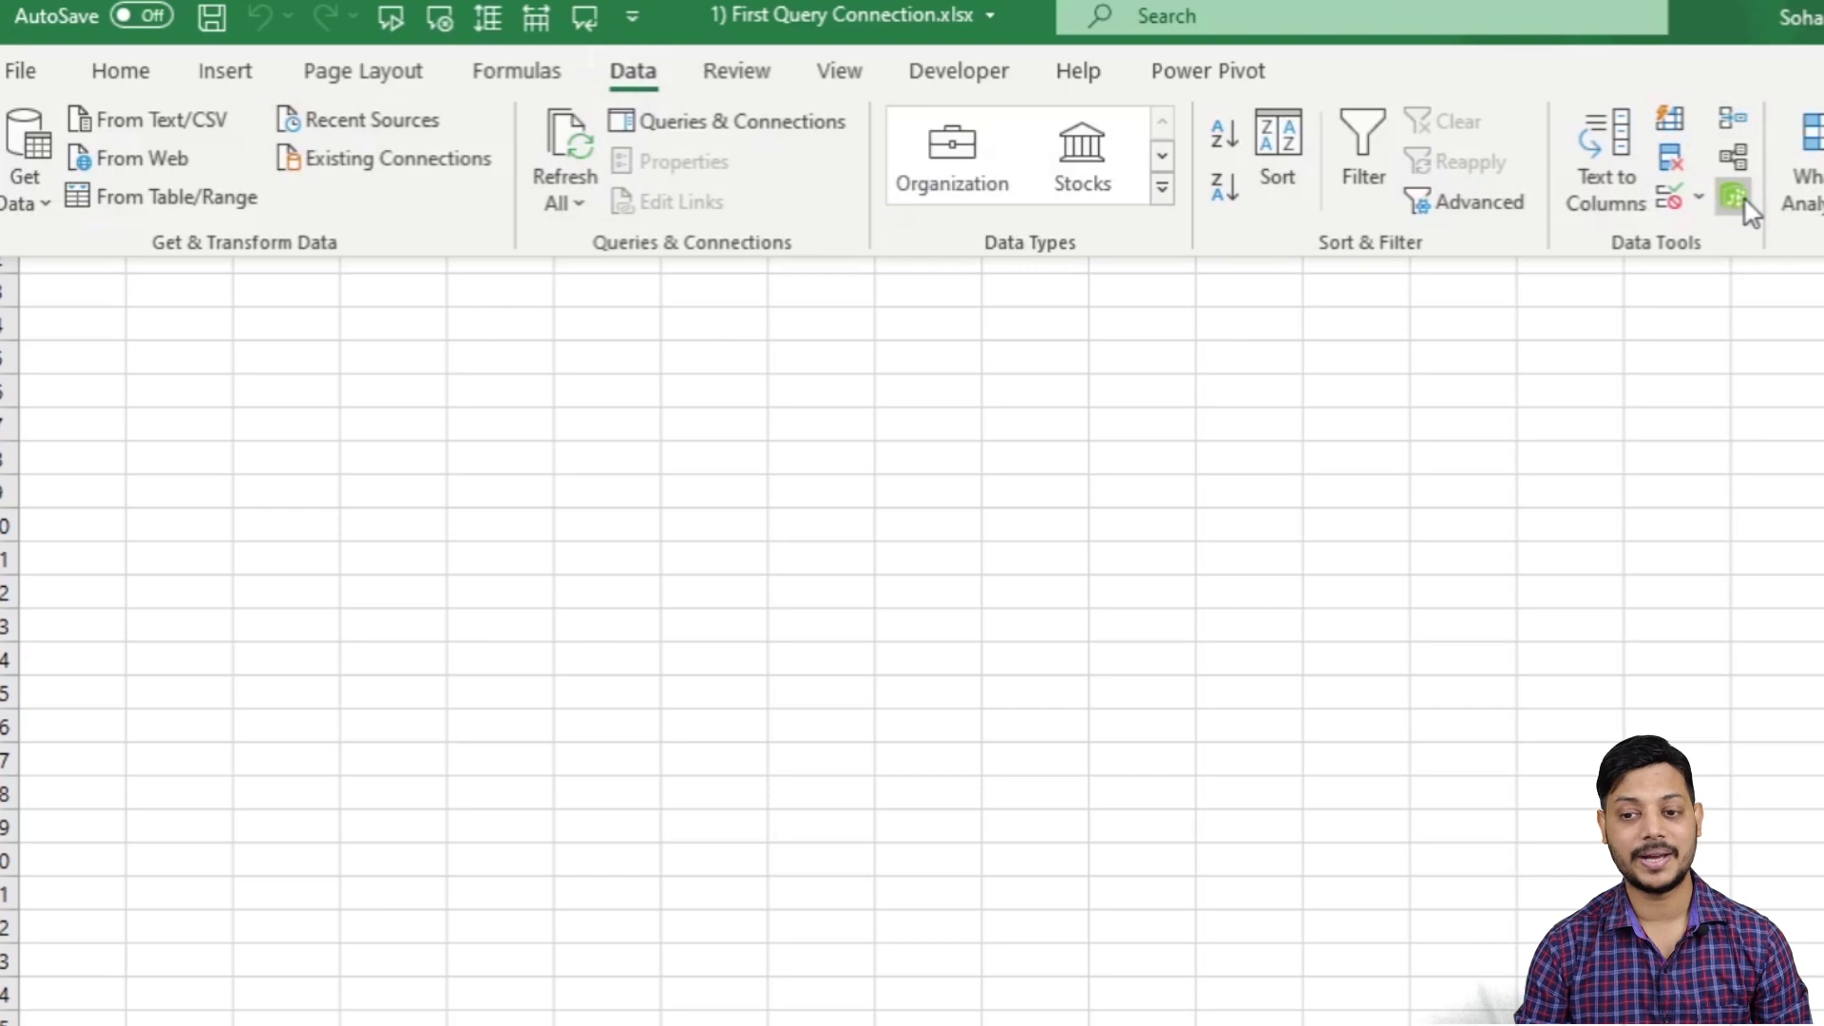
{"action": "left_click", "coordinate": [1734, 197]}
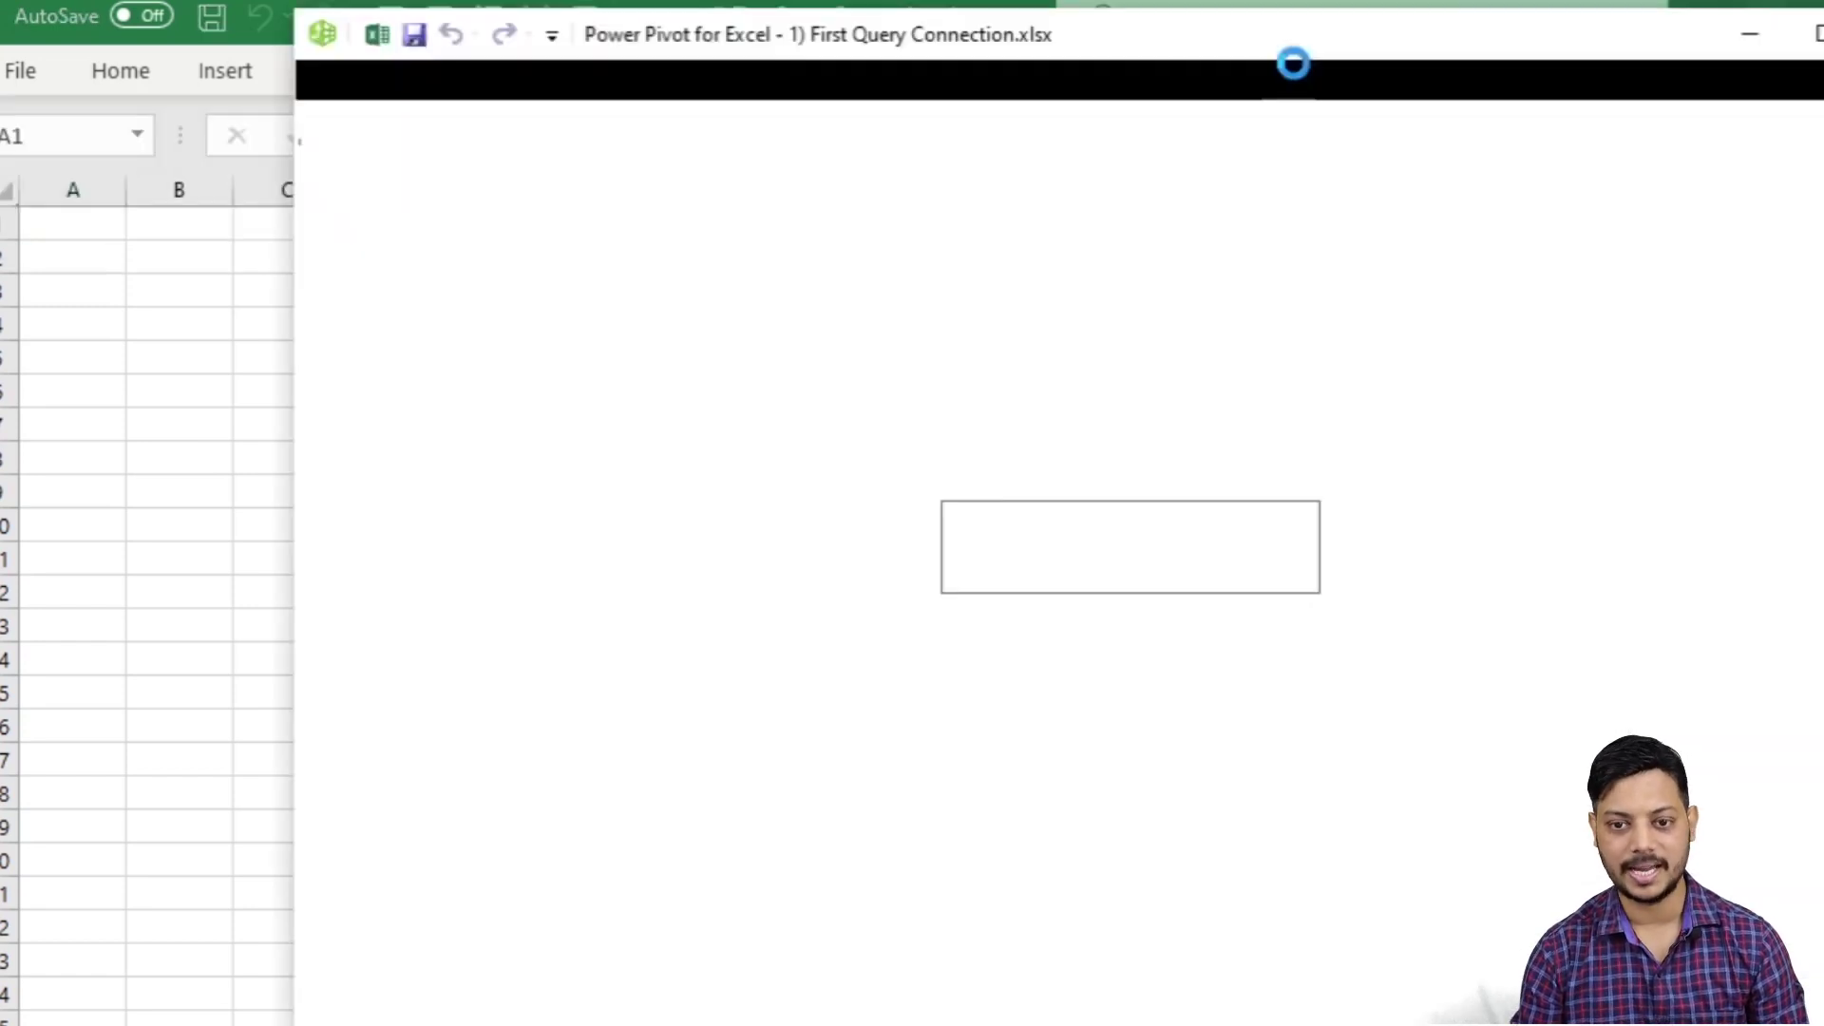
{"action": "left_click", "coordinate": [1748, 38]}
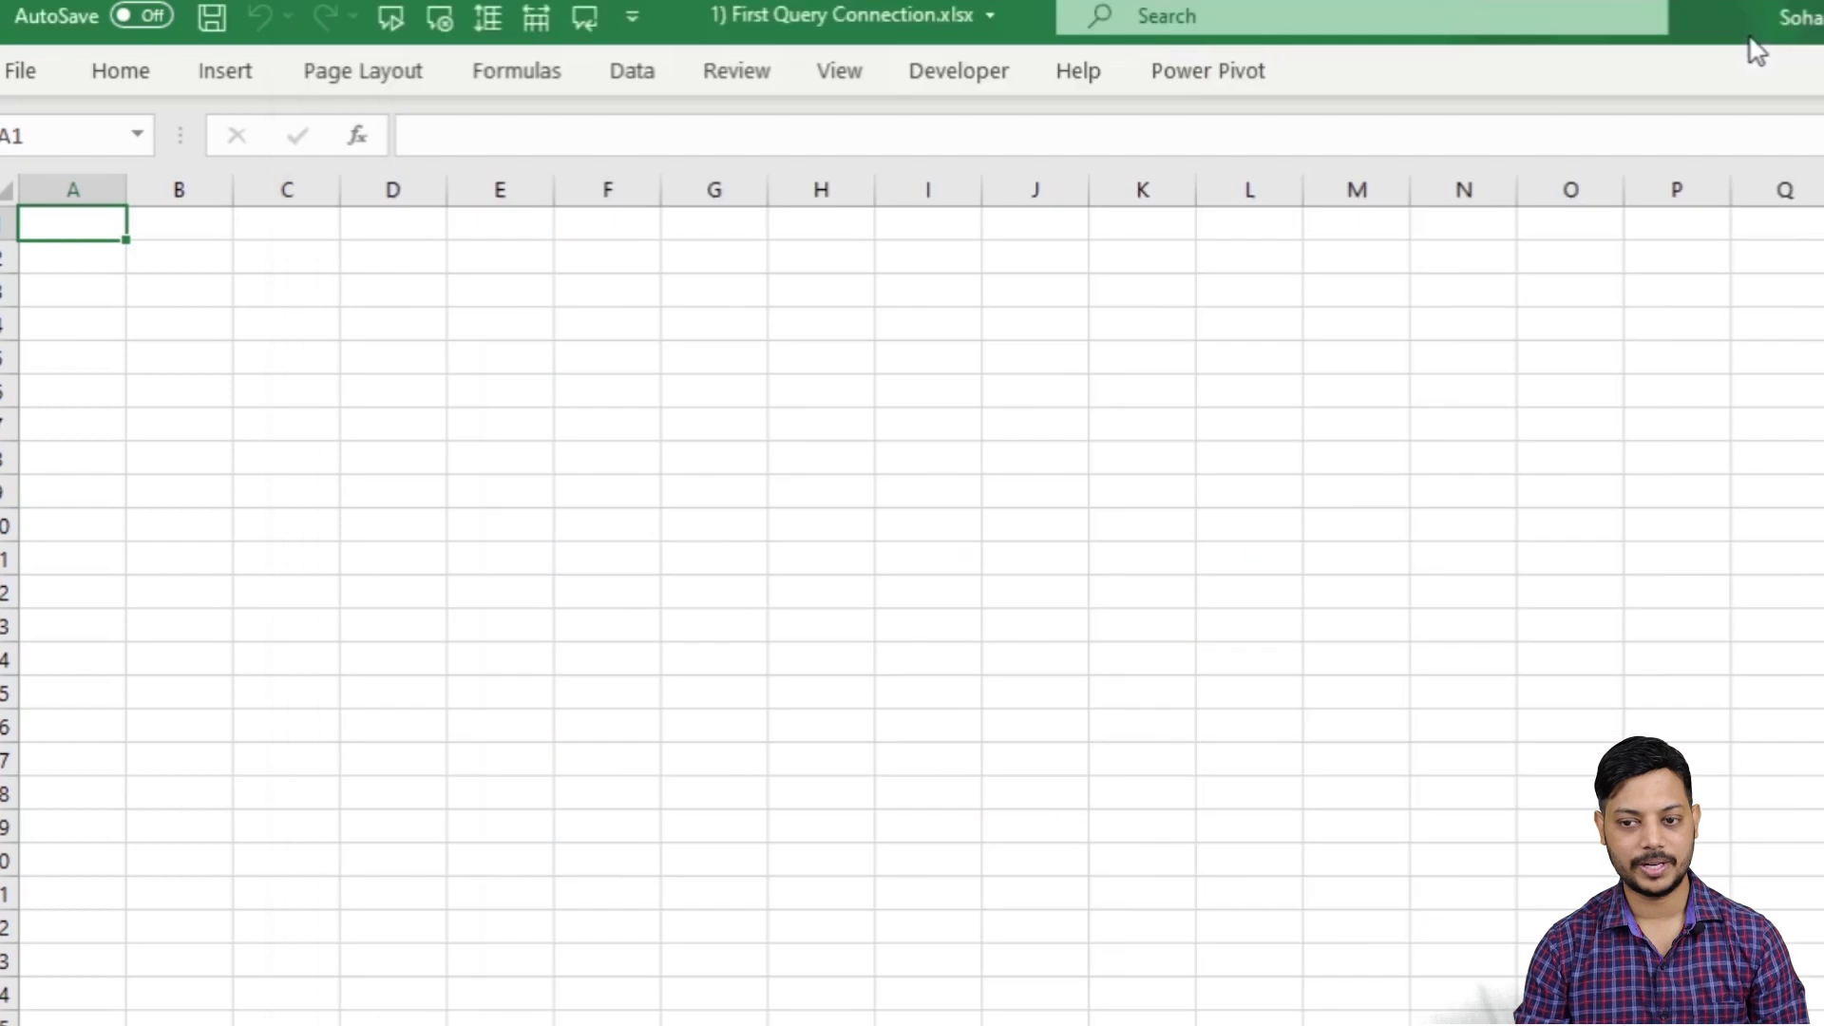
{"action": "left_click", "coordinate": [1207, 74]}
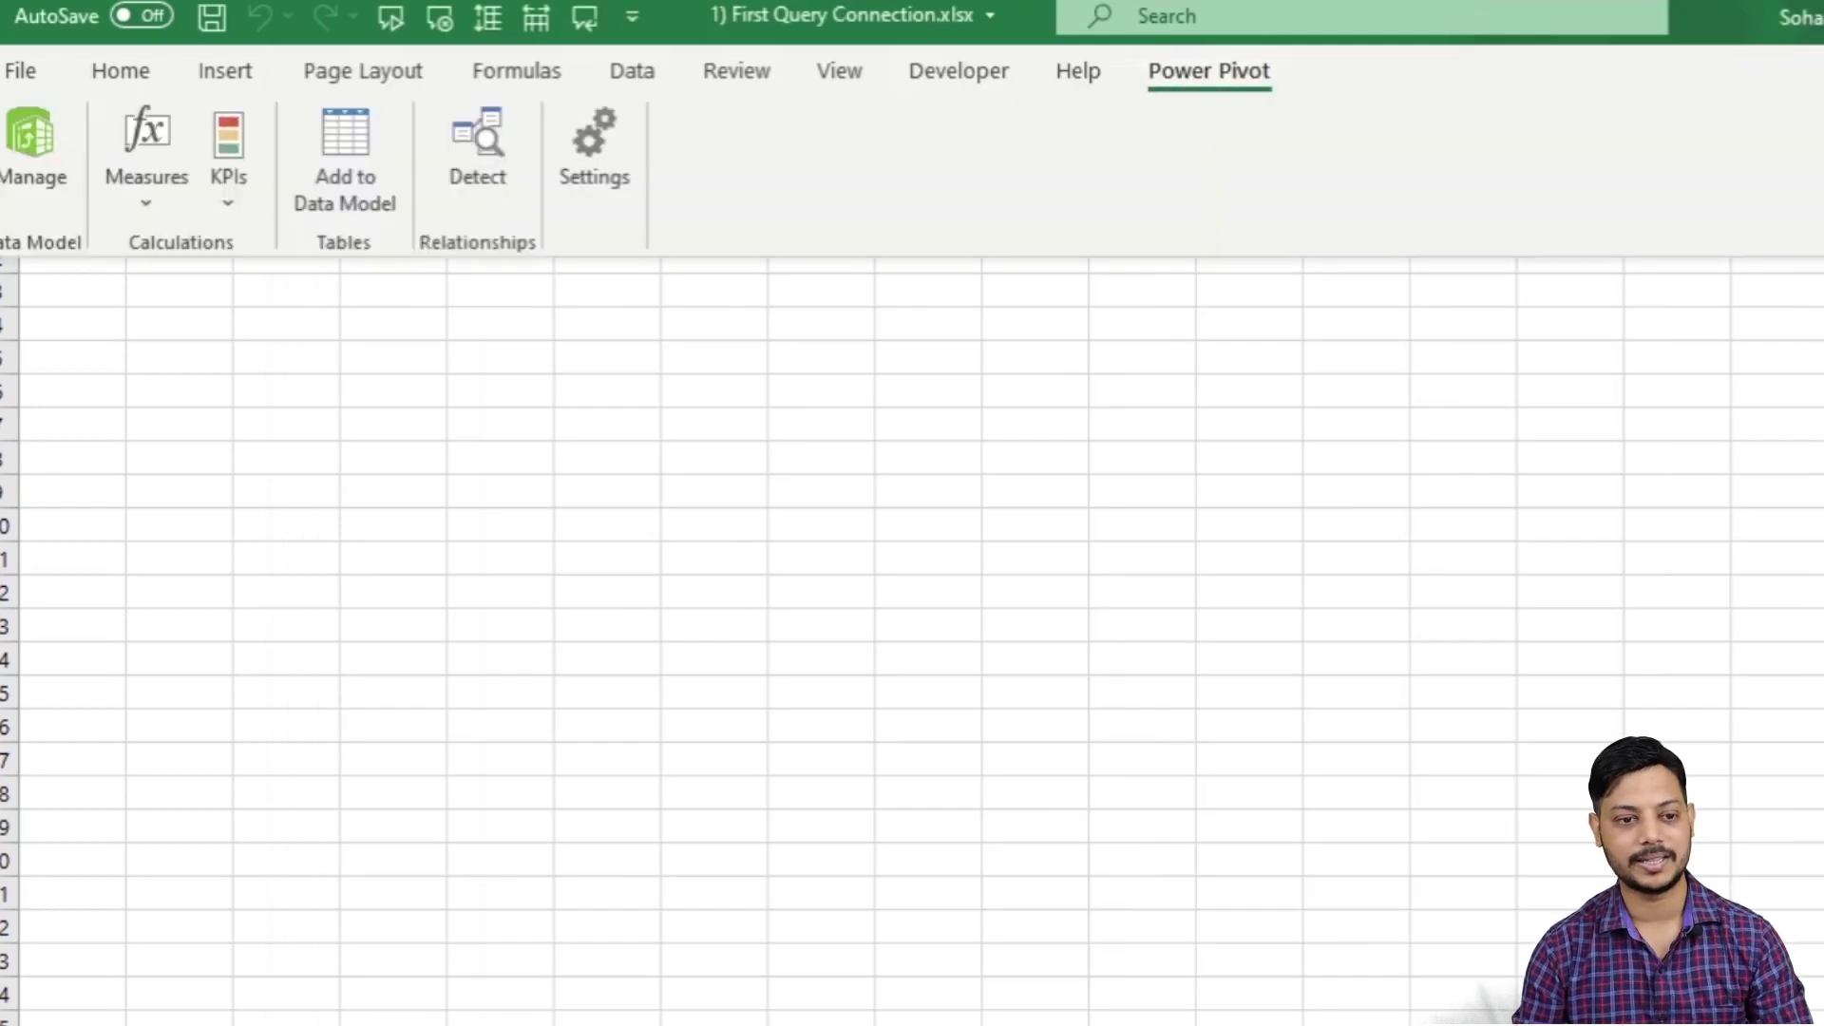
{"action": "left_click", "coordinate": [13, 170]}
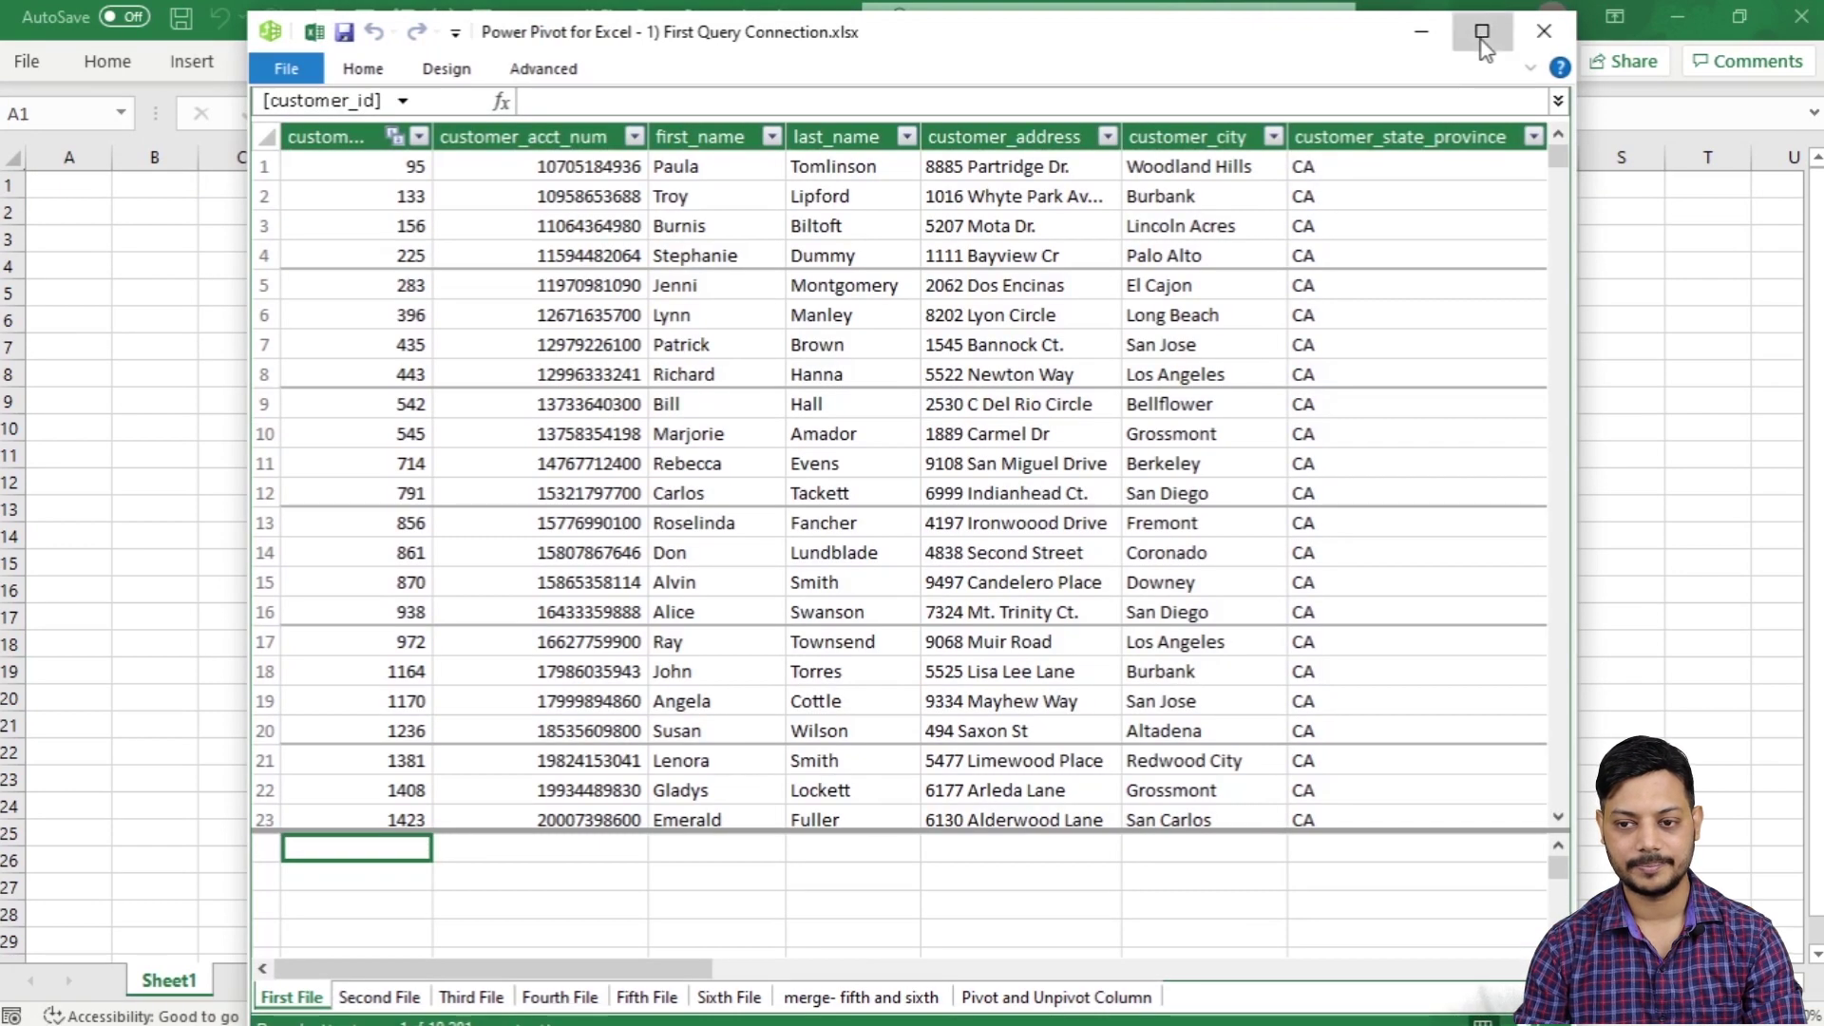
Maximize the Power Pivot window and switch to Diagram View
{"action": "left_click", "coordinate": [1481, 31]}
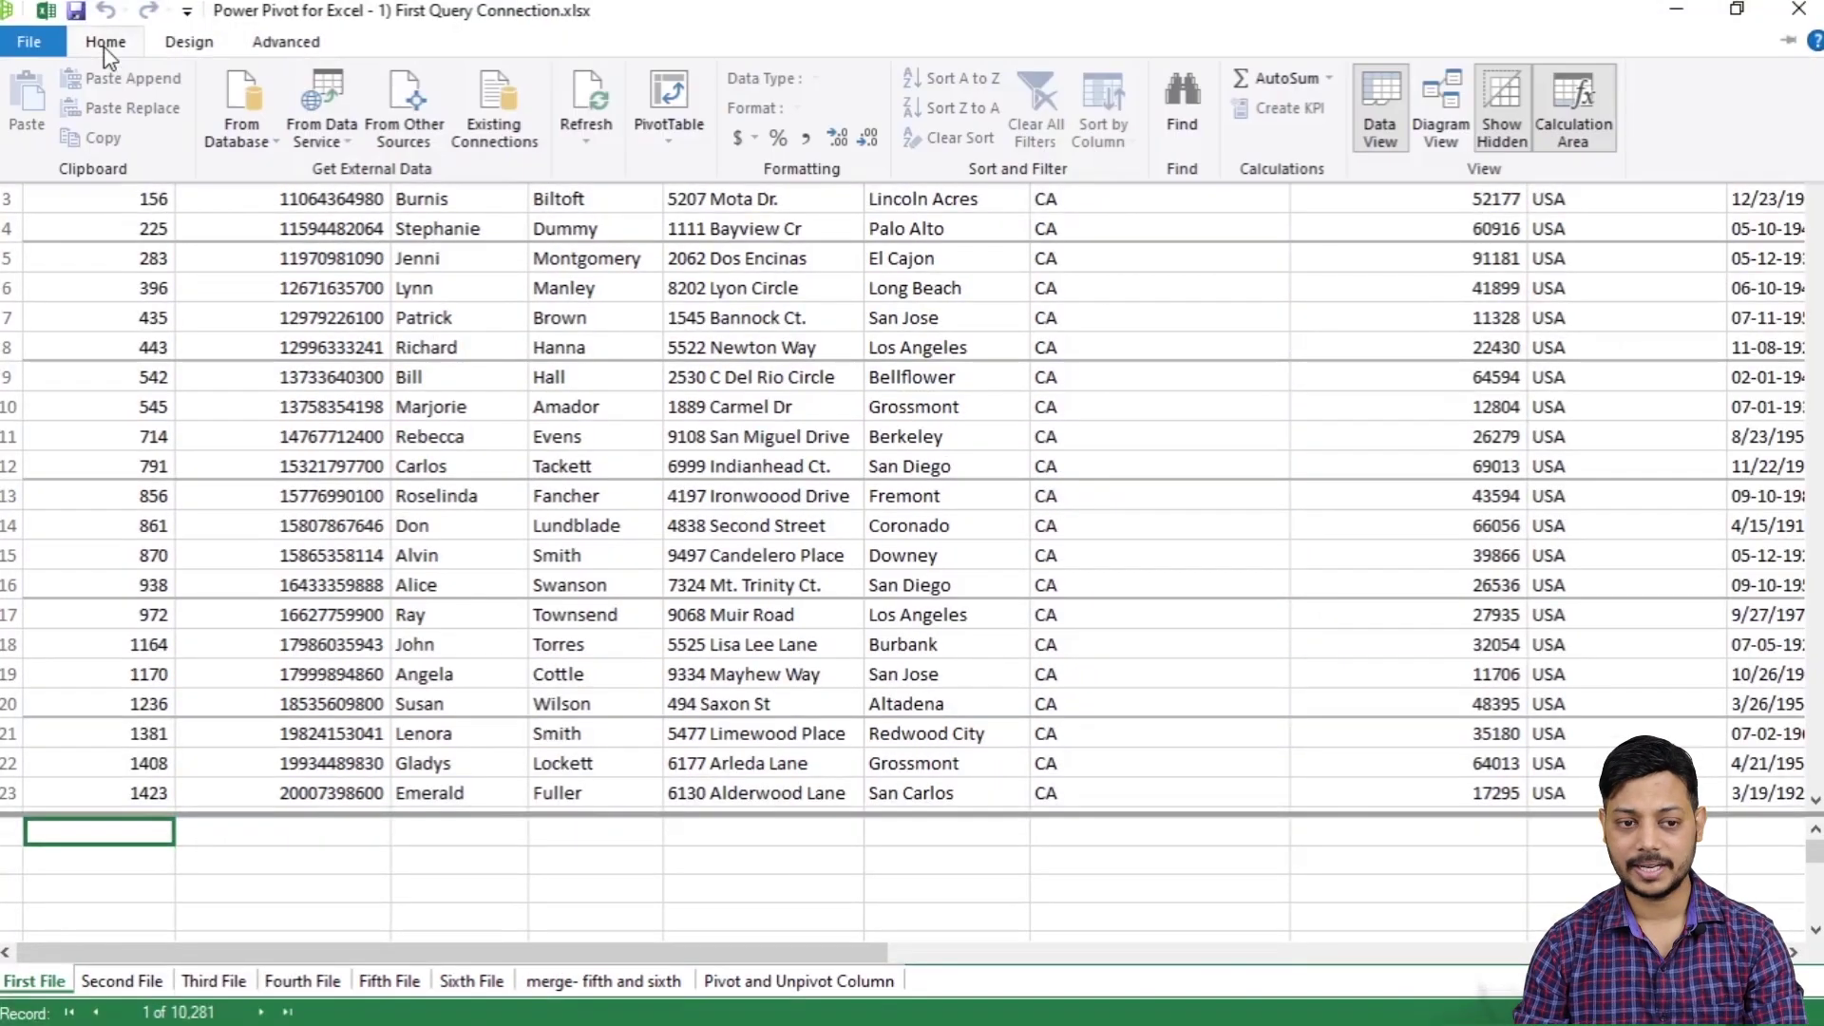
{"action": "left_click", "coordinate": [1442, 114]}
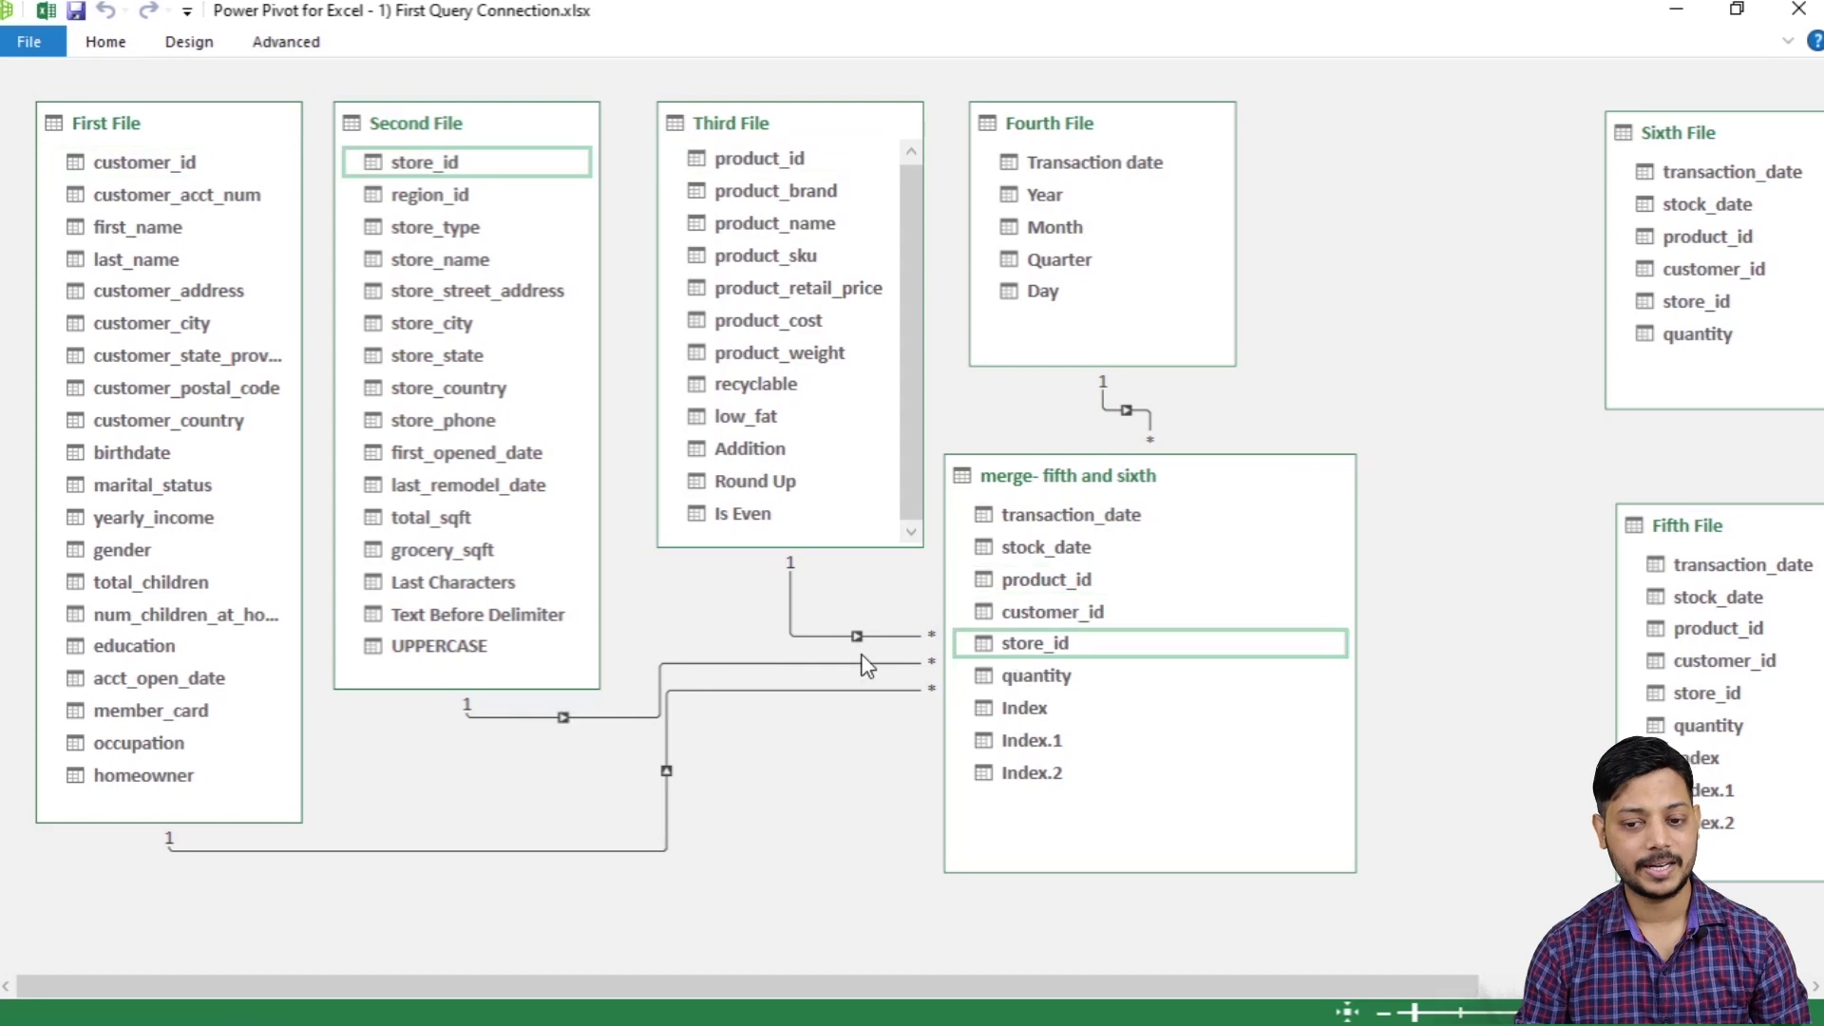
{"action": "mouse_move", "coordinate": [1131, 507]}
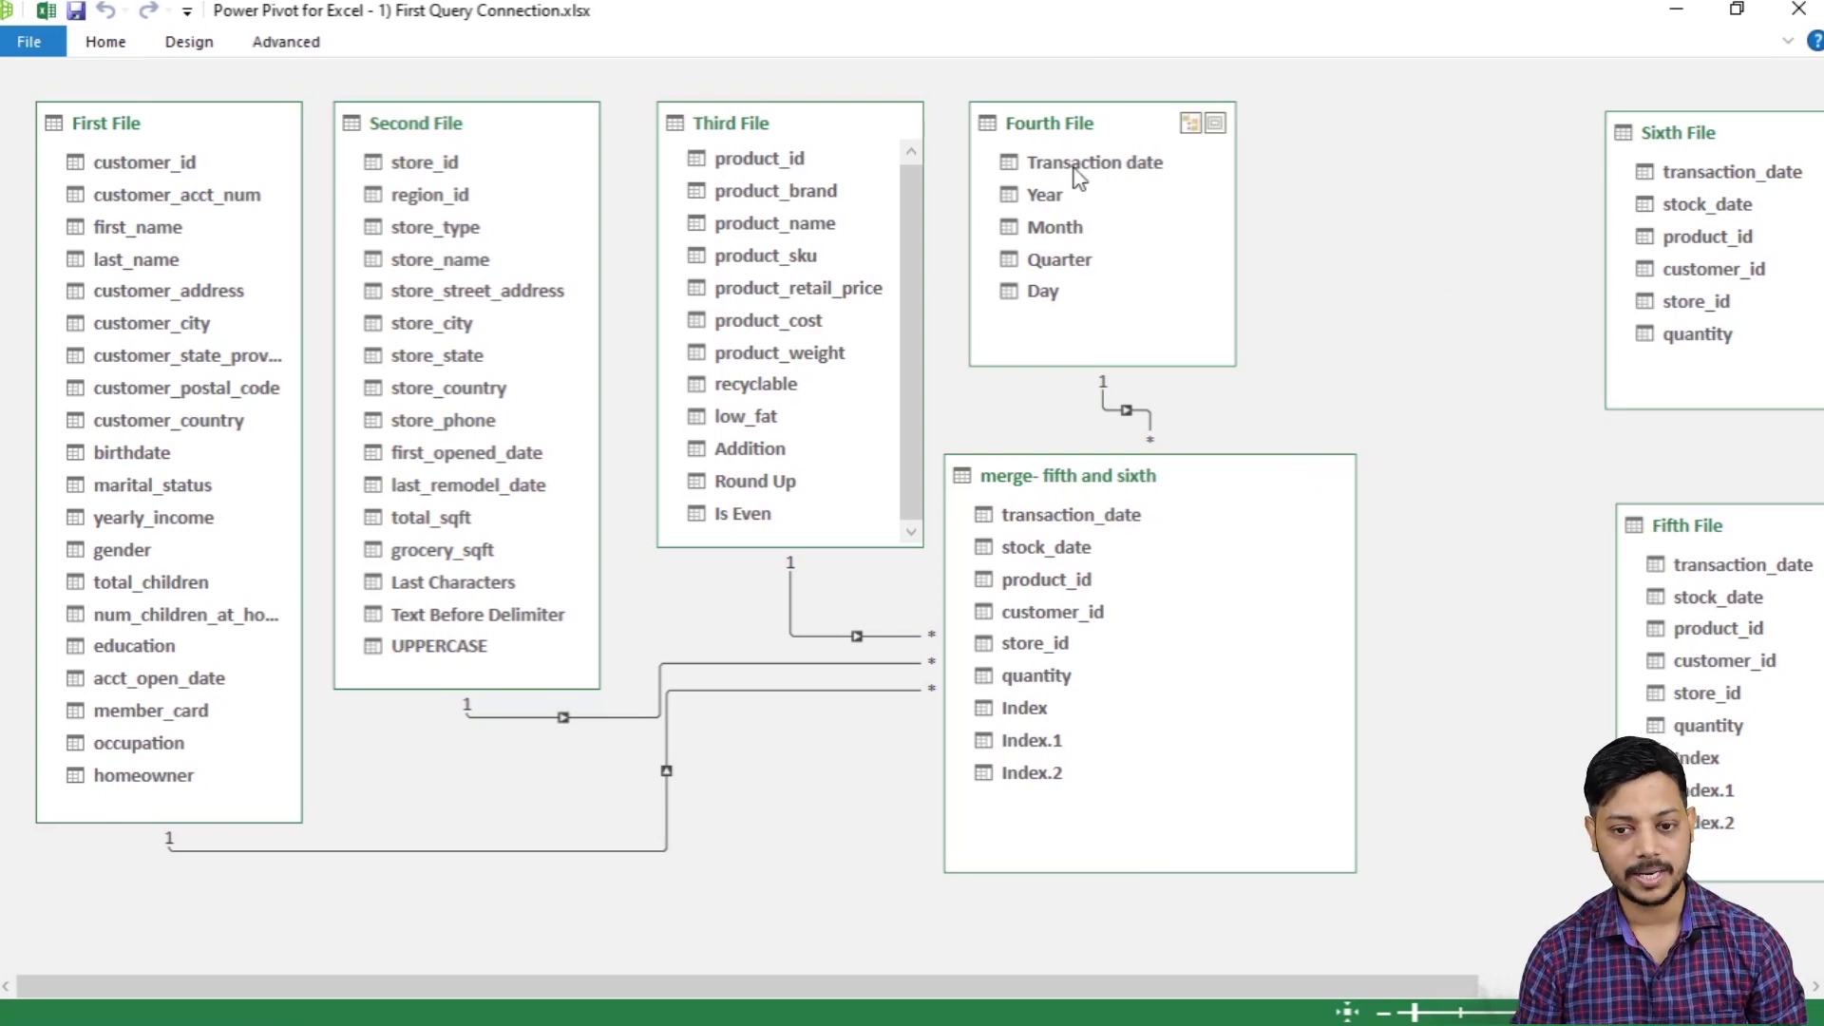
{"action": "mouse_move", "coordinate": [1126, 476]}
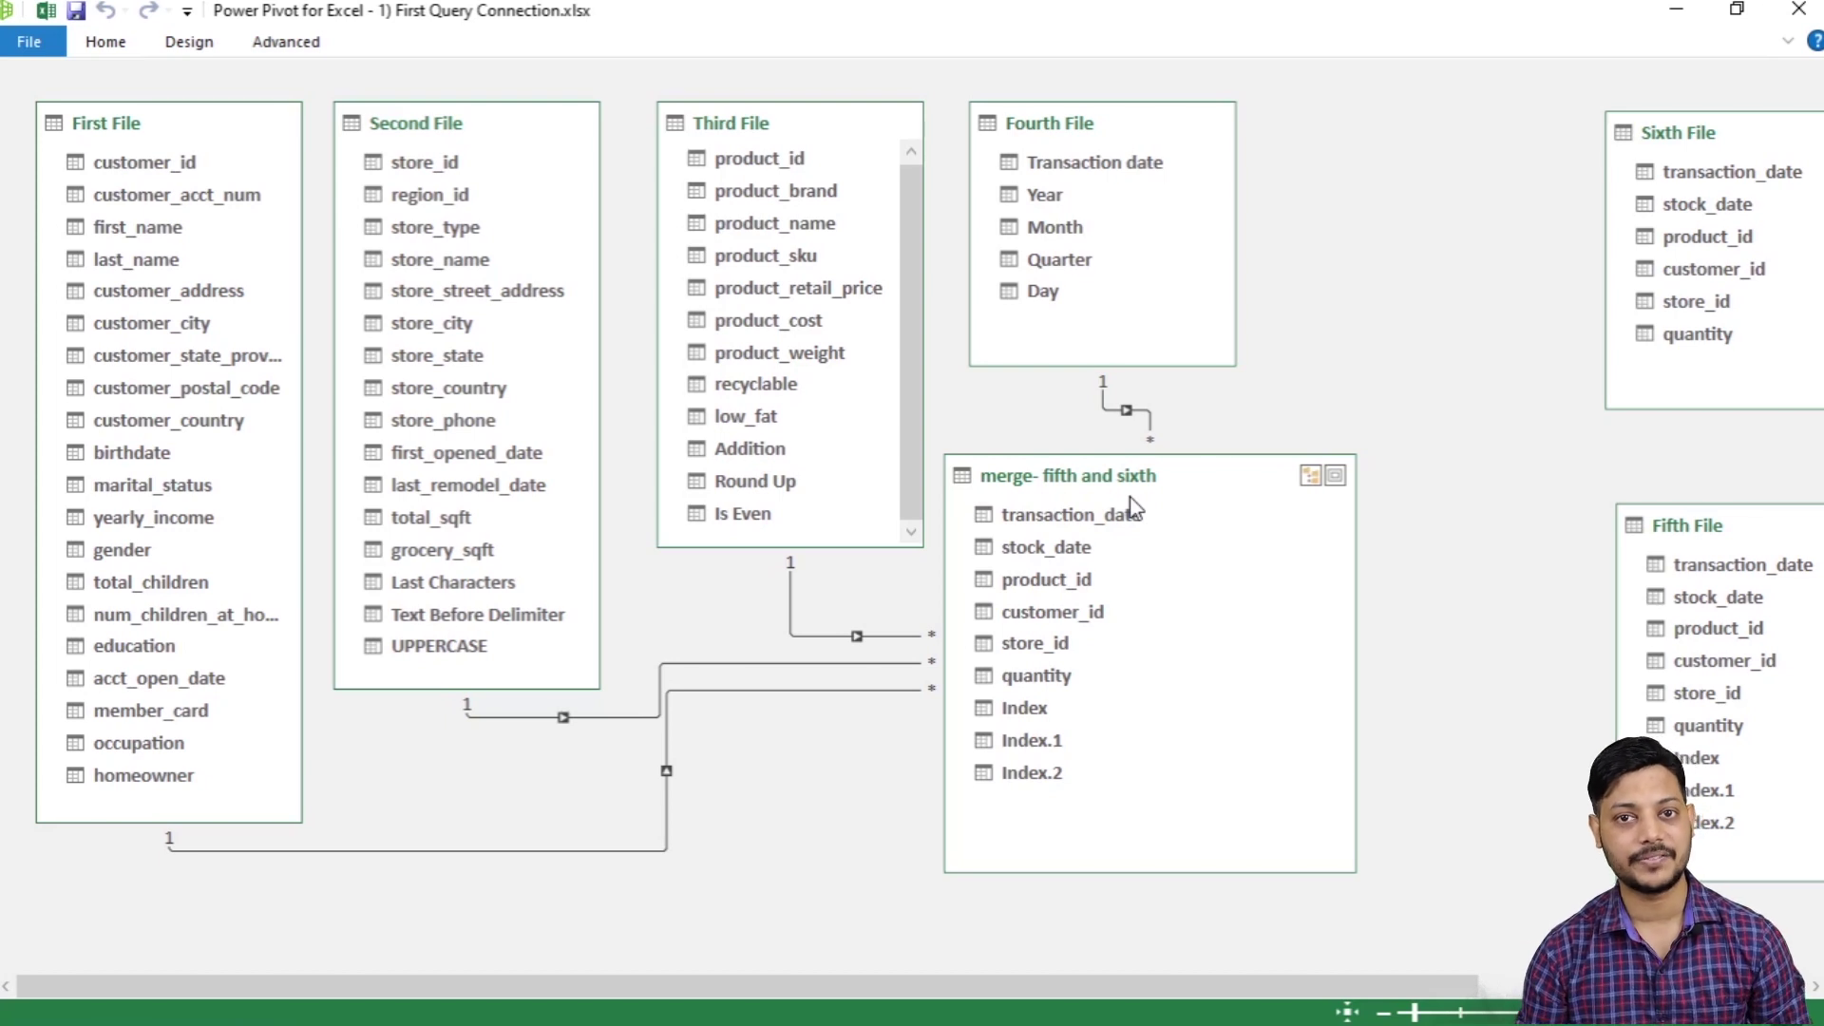
Uncheck Active in Edit Relationship for the Fourth File to merge- fifth and sixth link
{"action": "left_click", "coordinate": [1147, 423]}
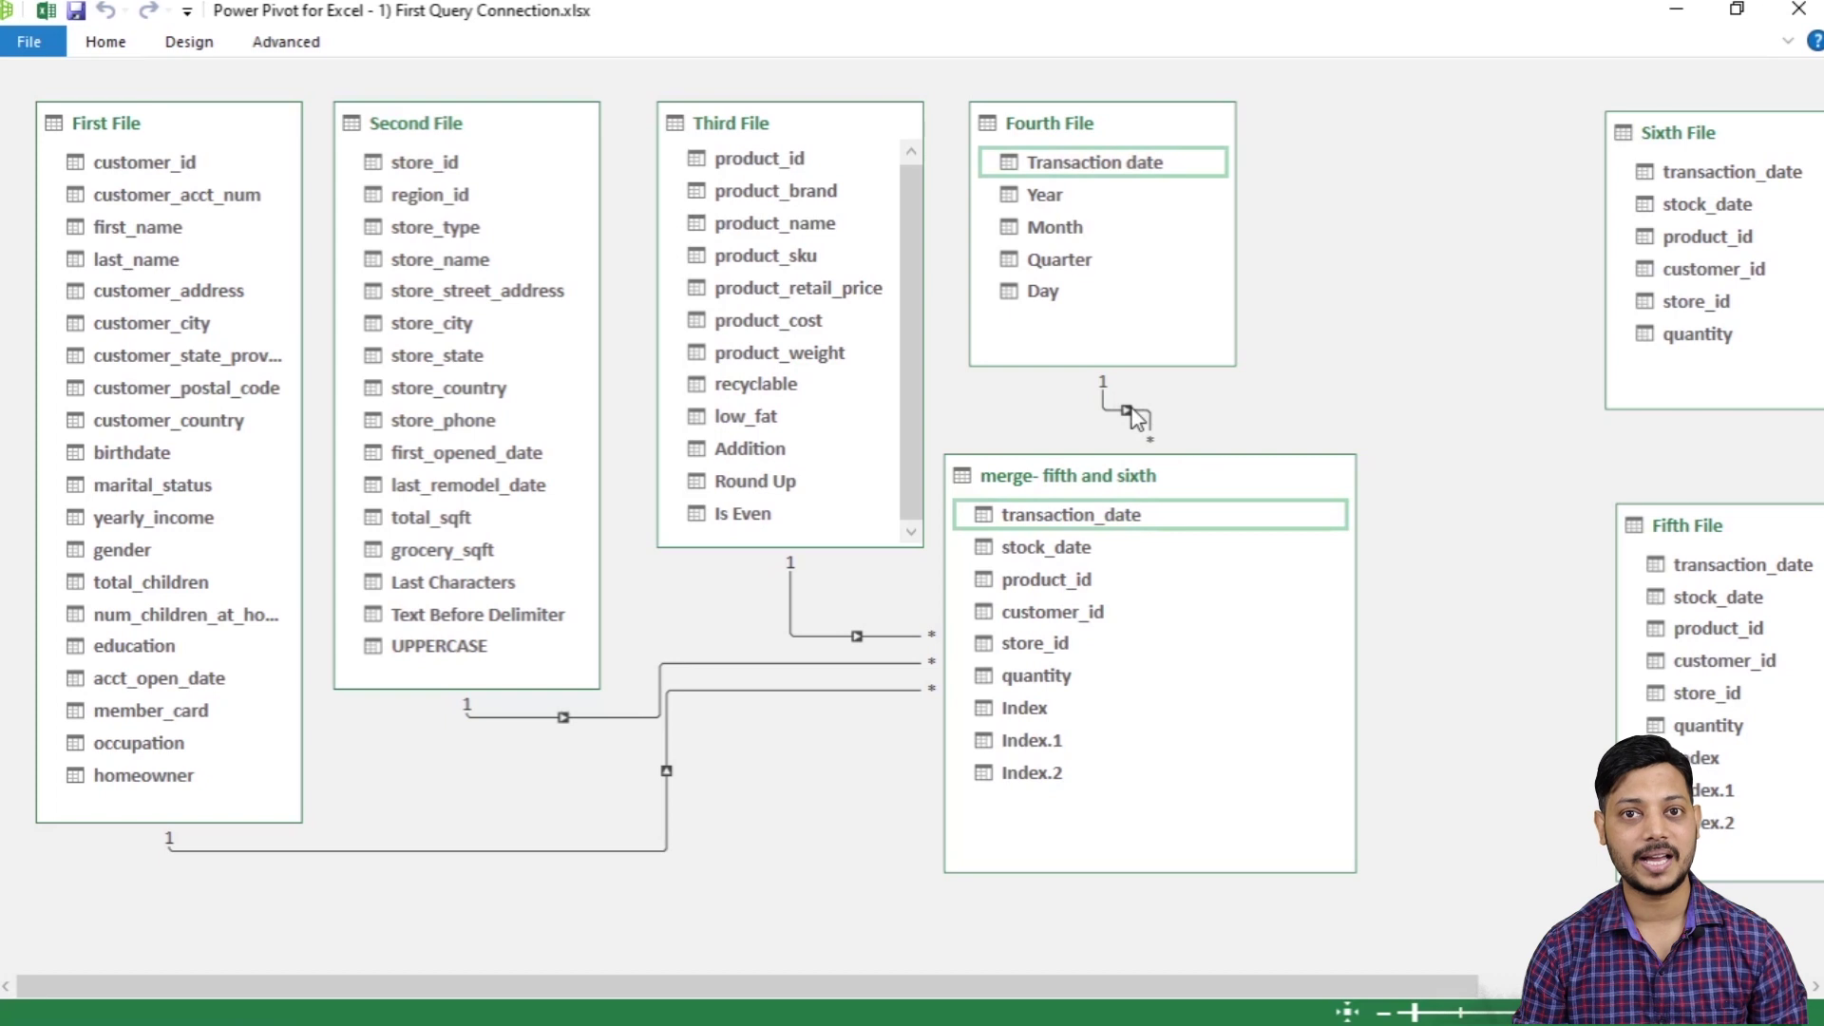
{"action": "right_click", "coordinate": [1127, 409]}
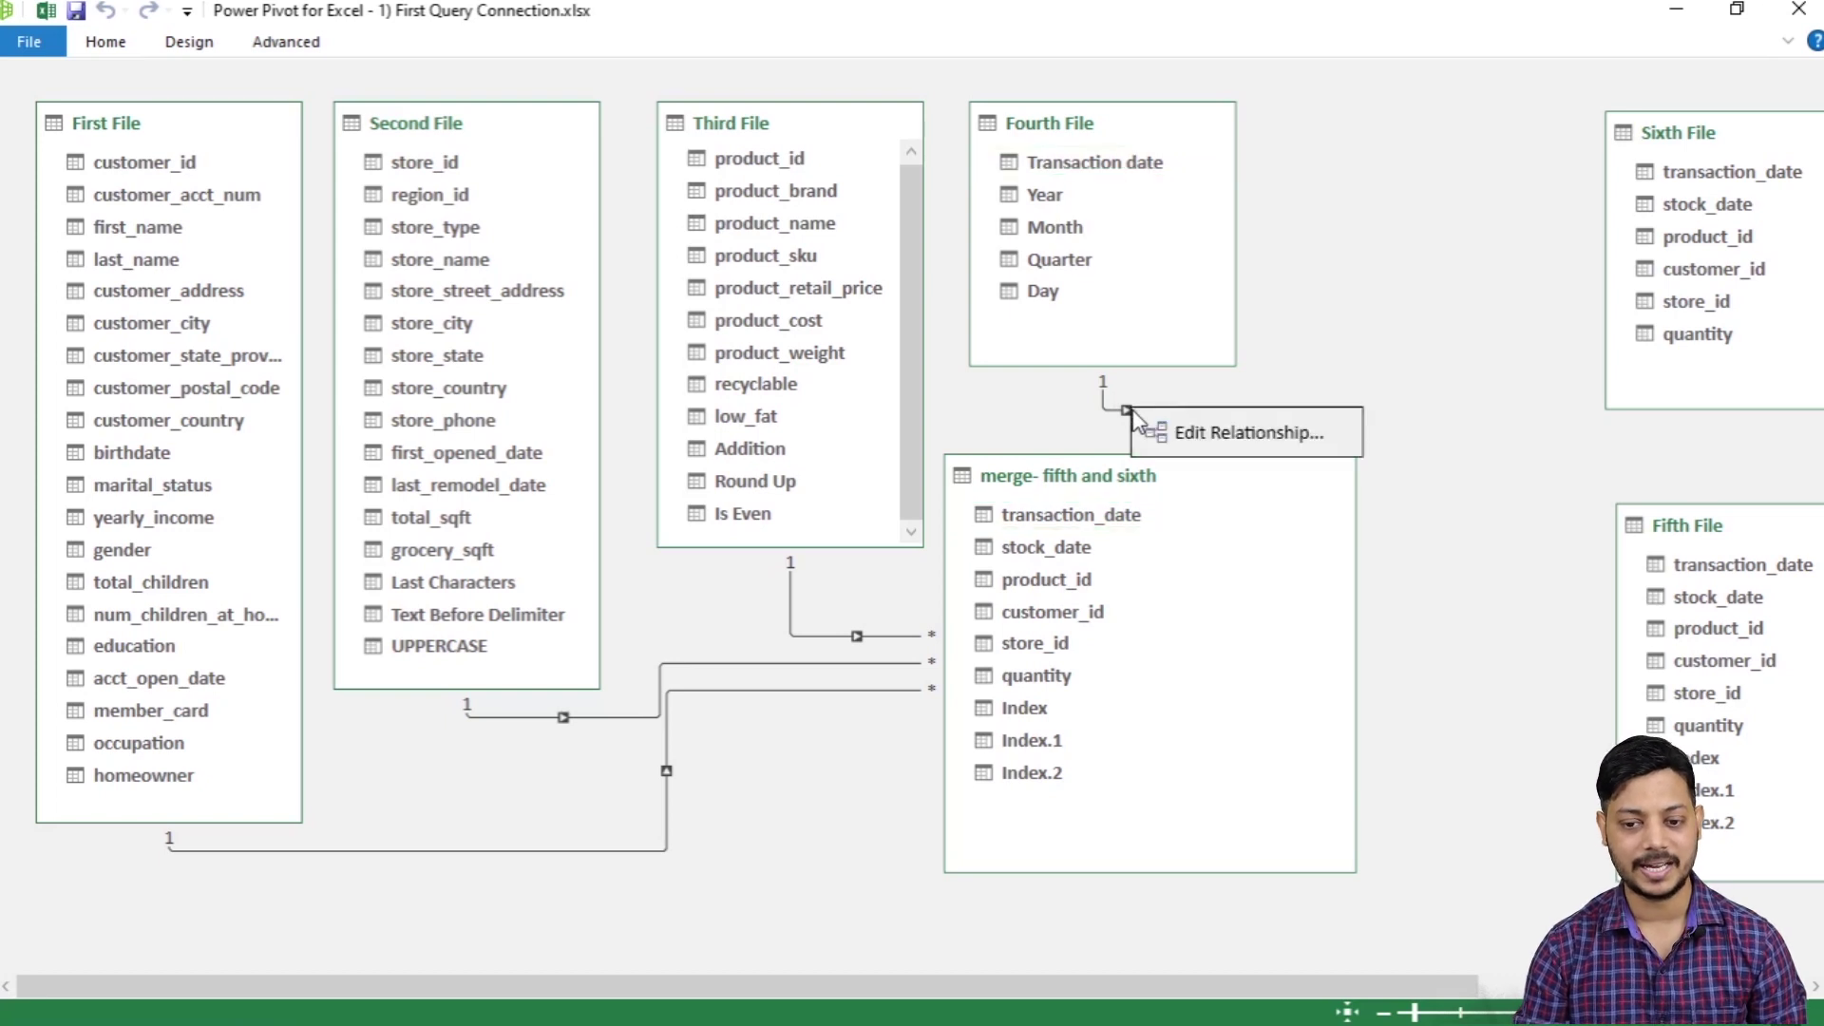
{"action": "left_click", "coordinate": [1192, 437]}
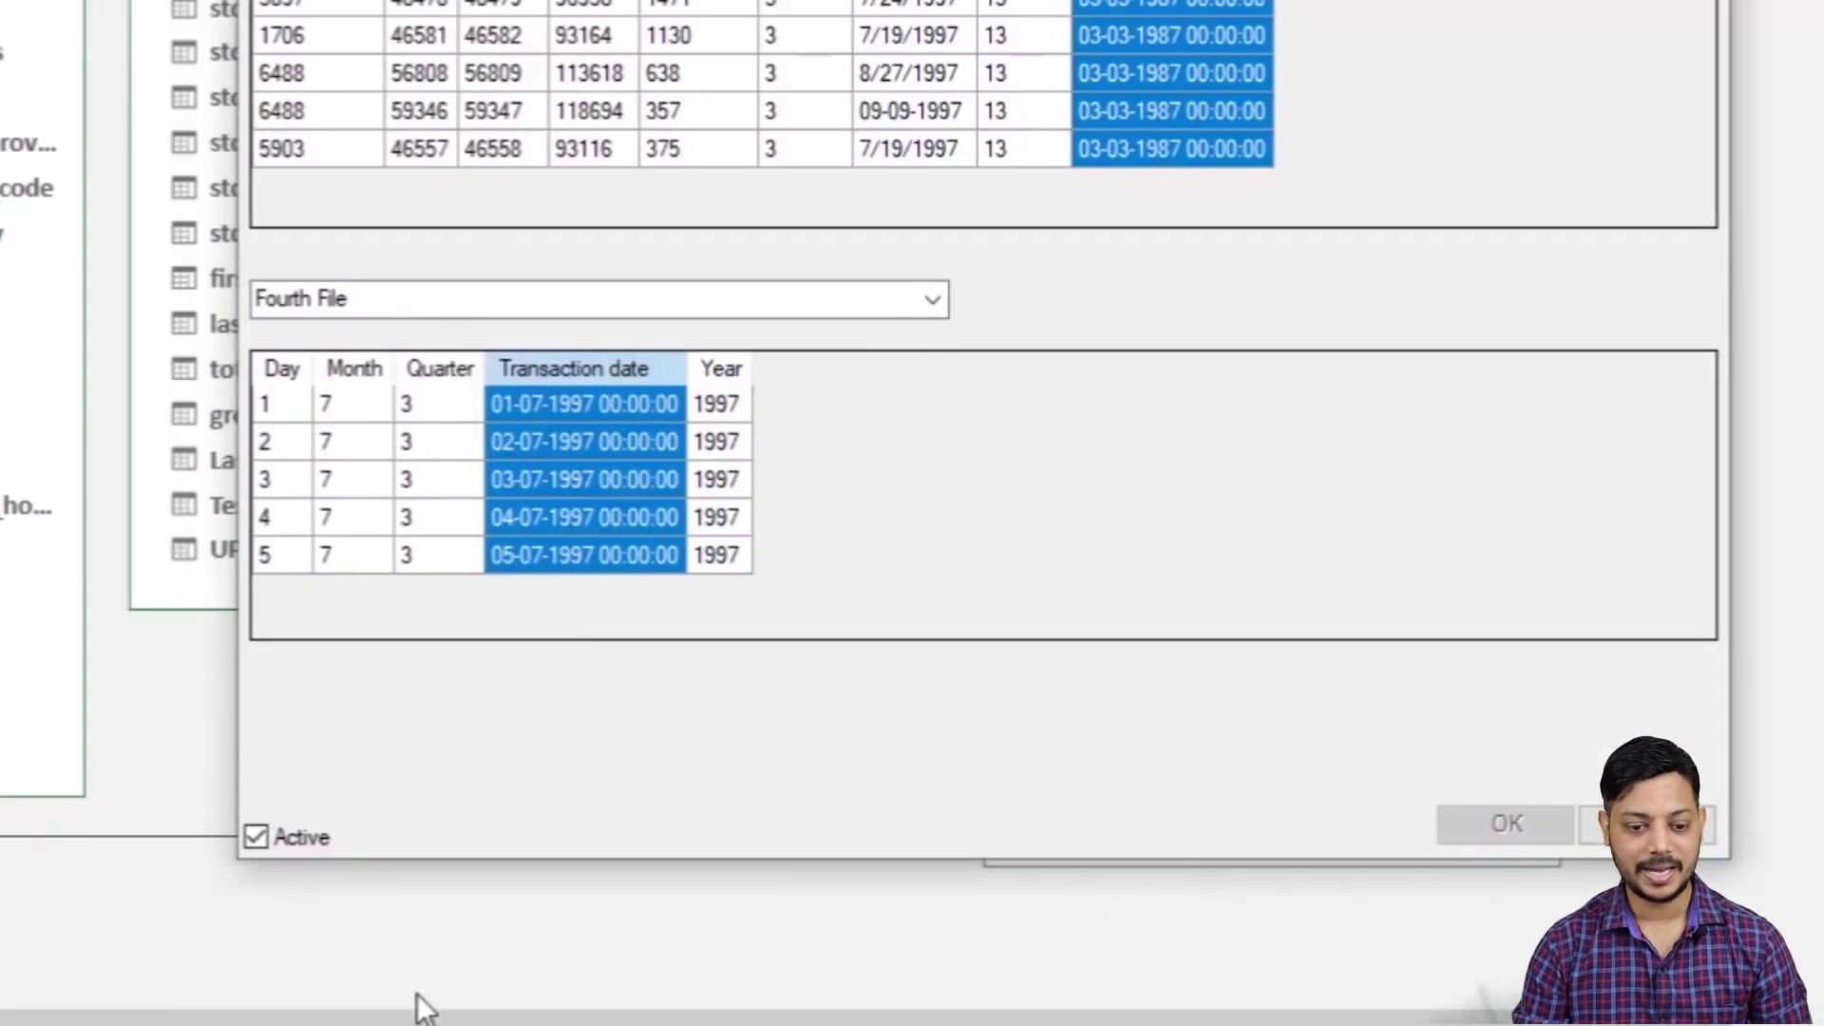
{"action": "left_click_drag", "start_coordinate": [171, 773], "coordinate": [454, 958]}
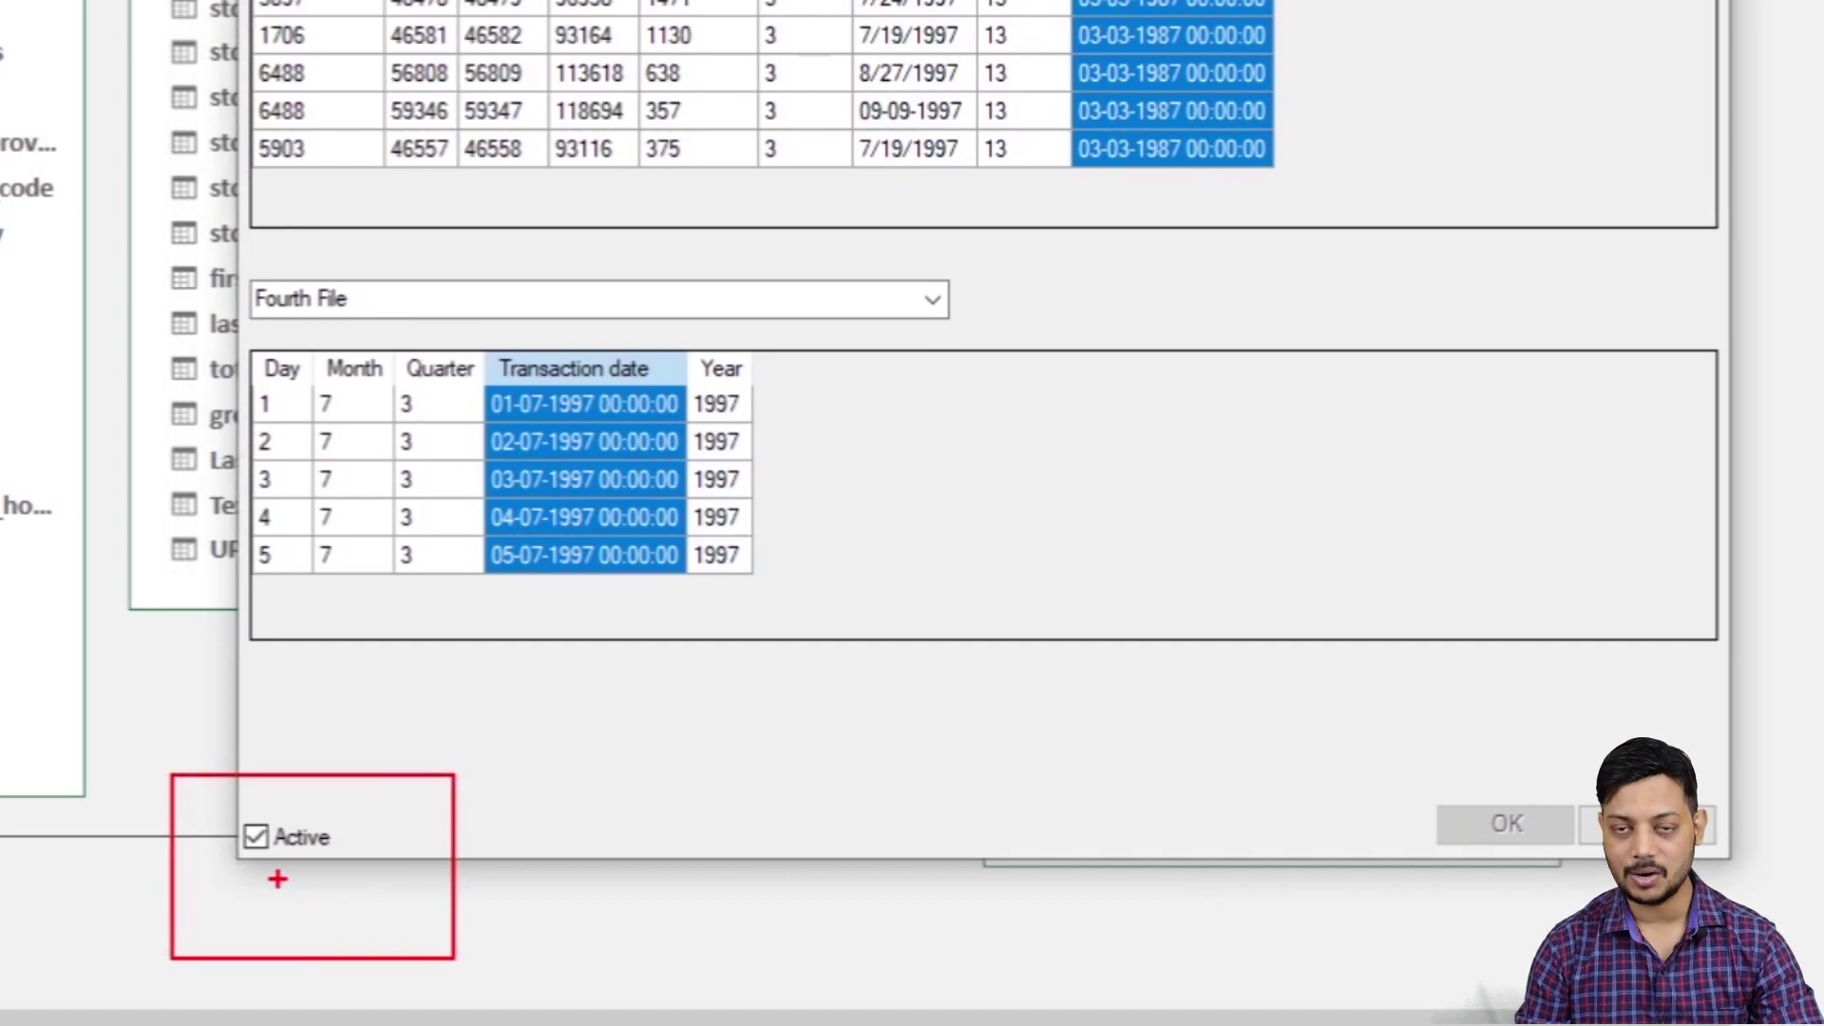
{"action": "left_click", "coordinate": [259, 840]}
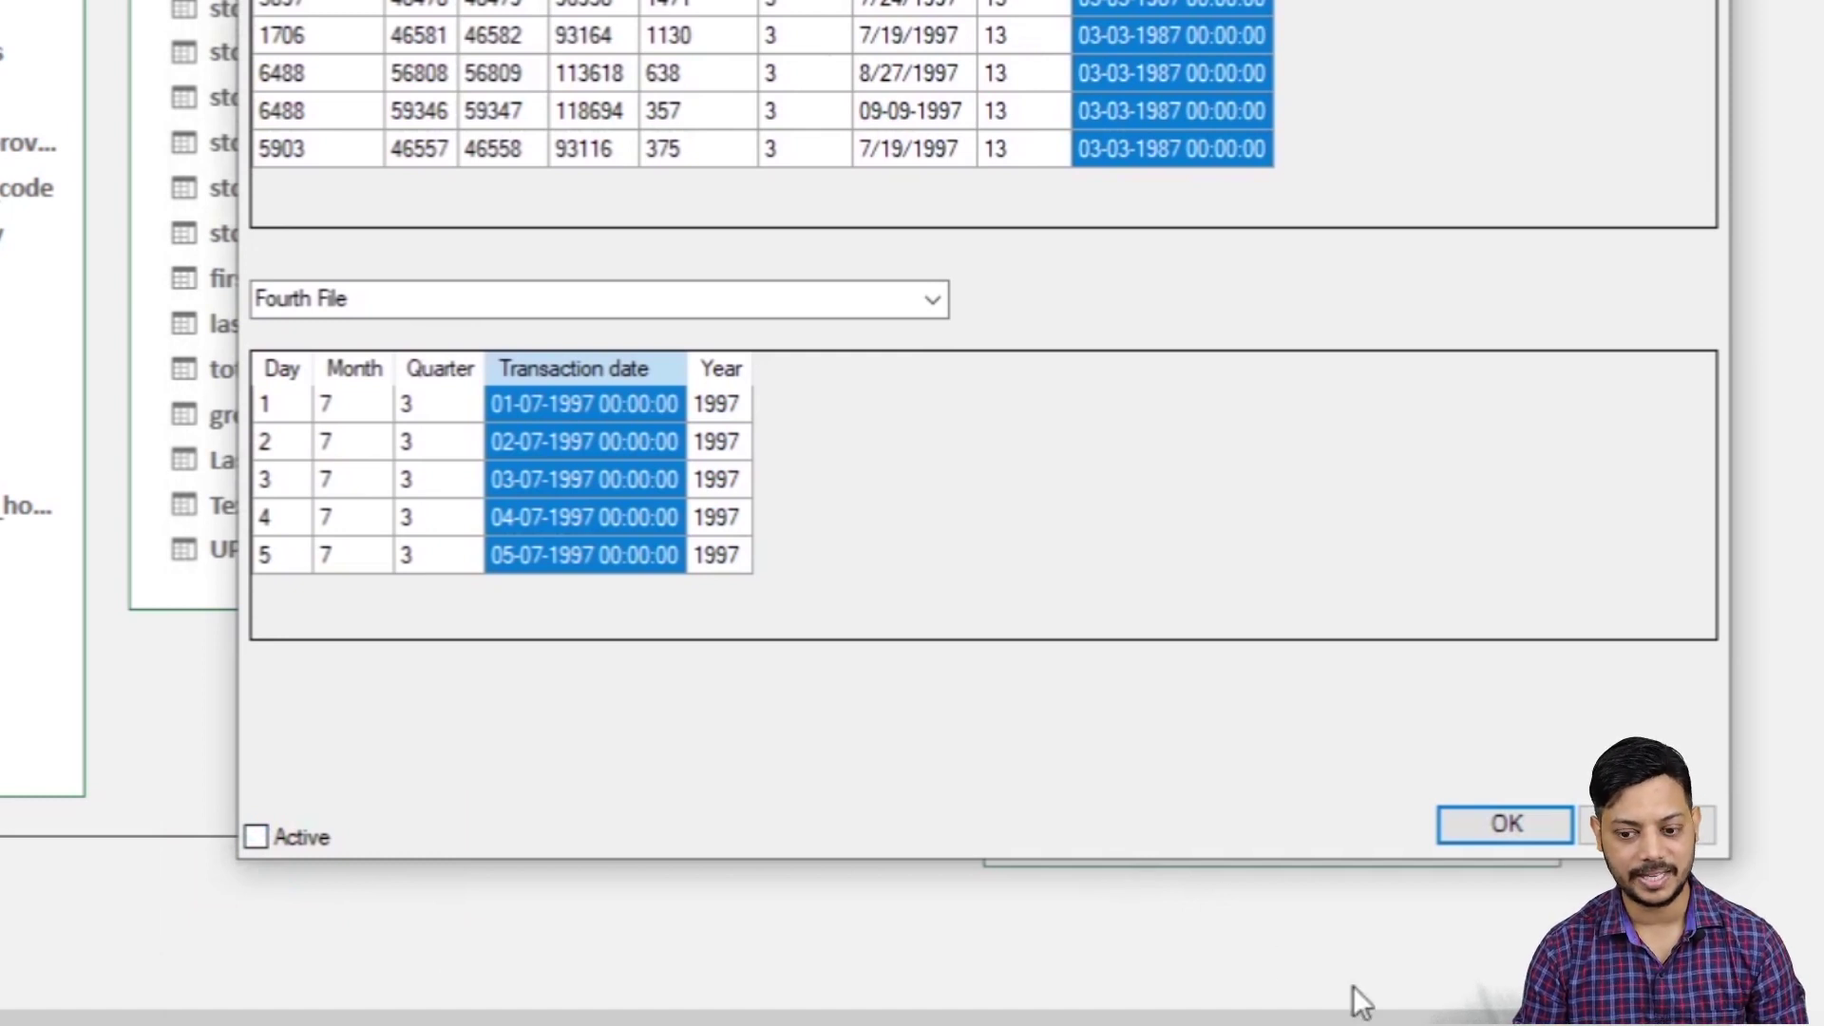
{"action": "left_click", "coordinate": [1517, 823]}
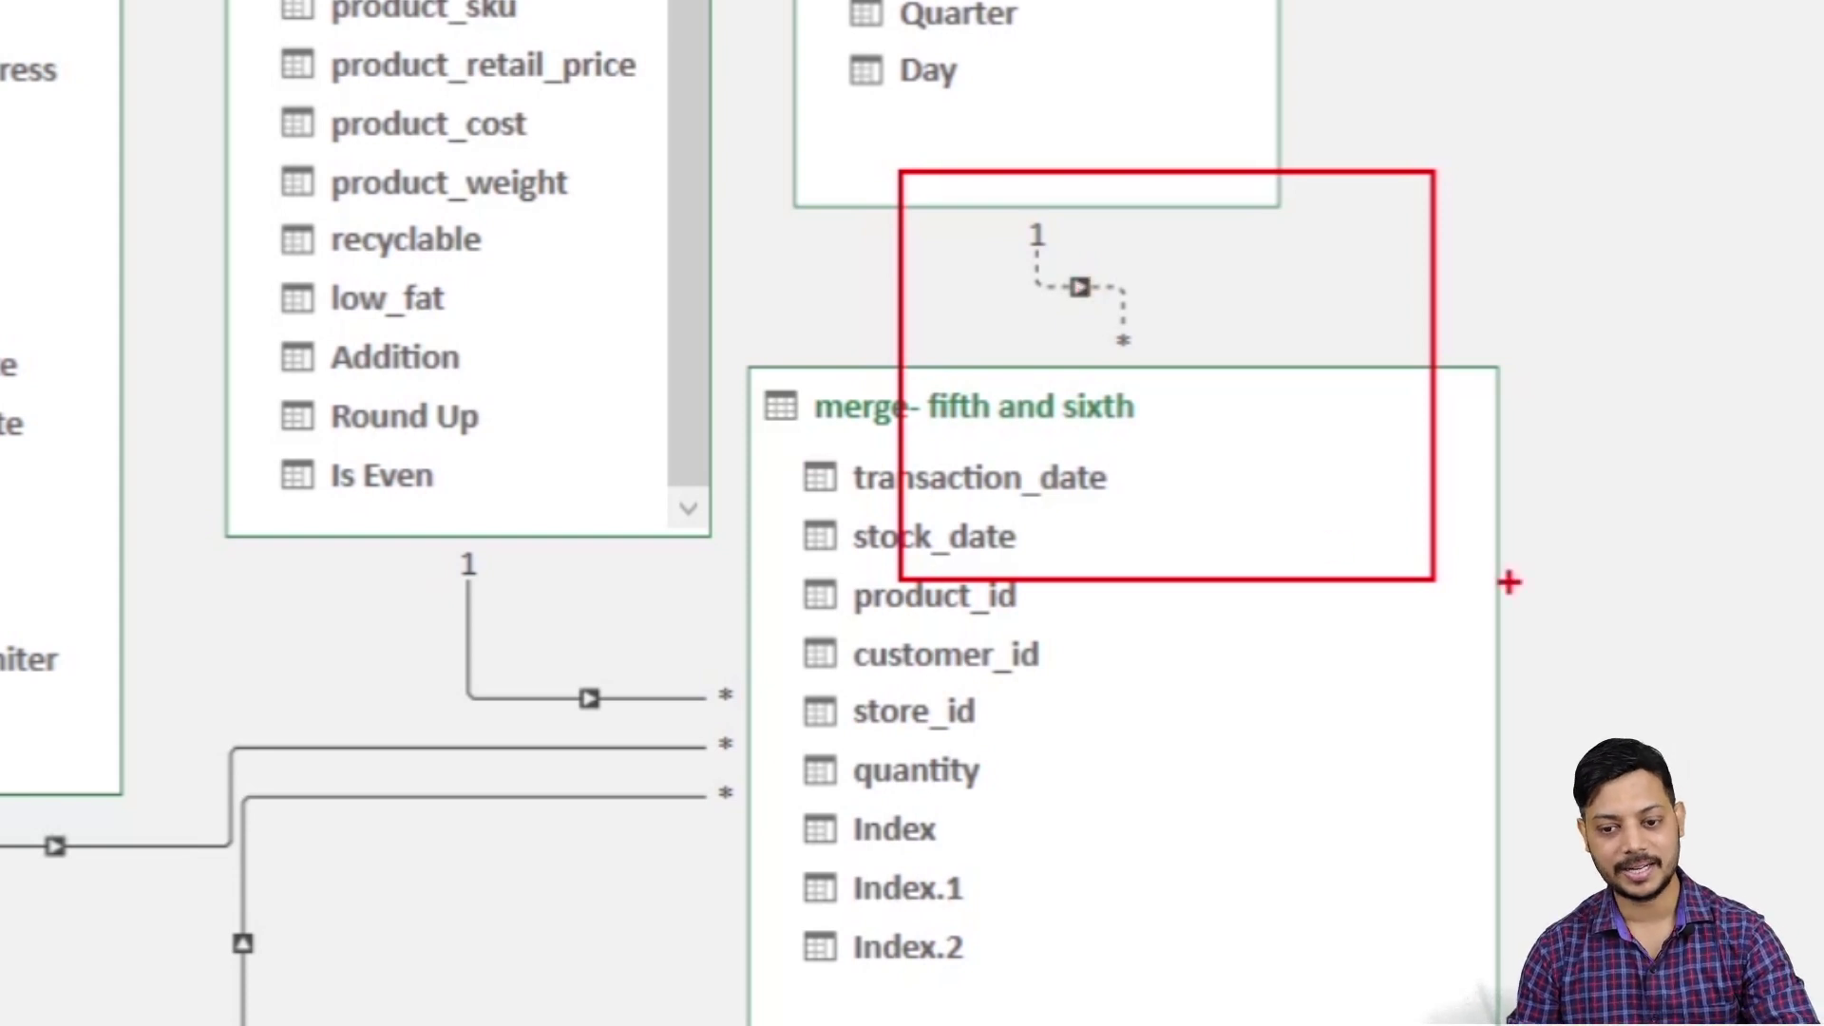
Select the dashed Fourth File relationship line and bring up its context menu
{"action": "left_click", "coordinate": [1088, 295]}
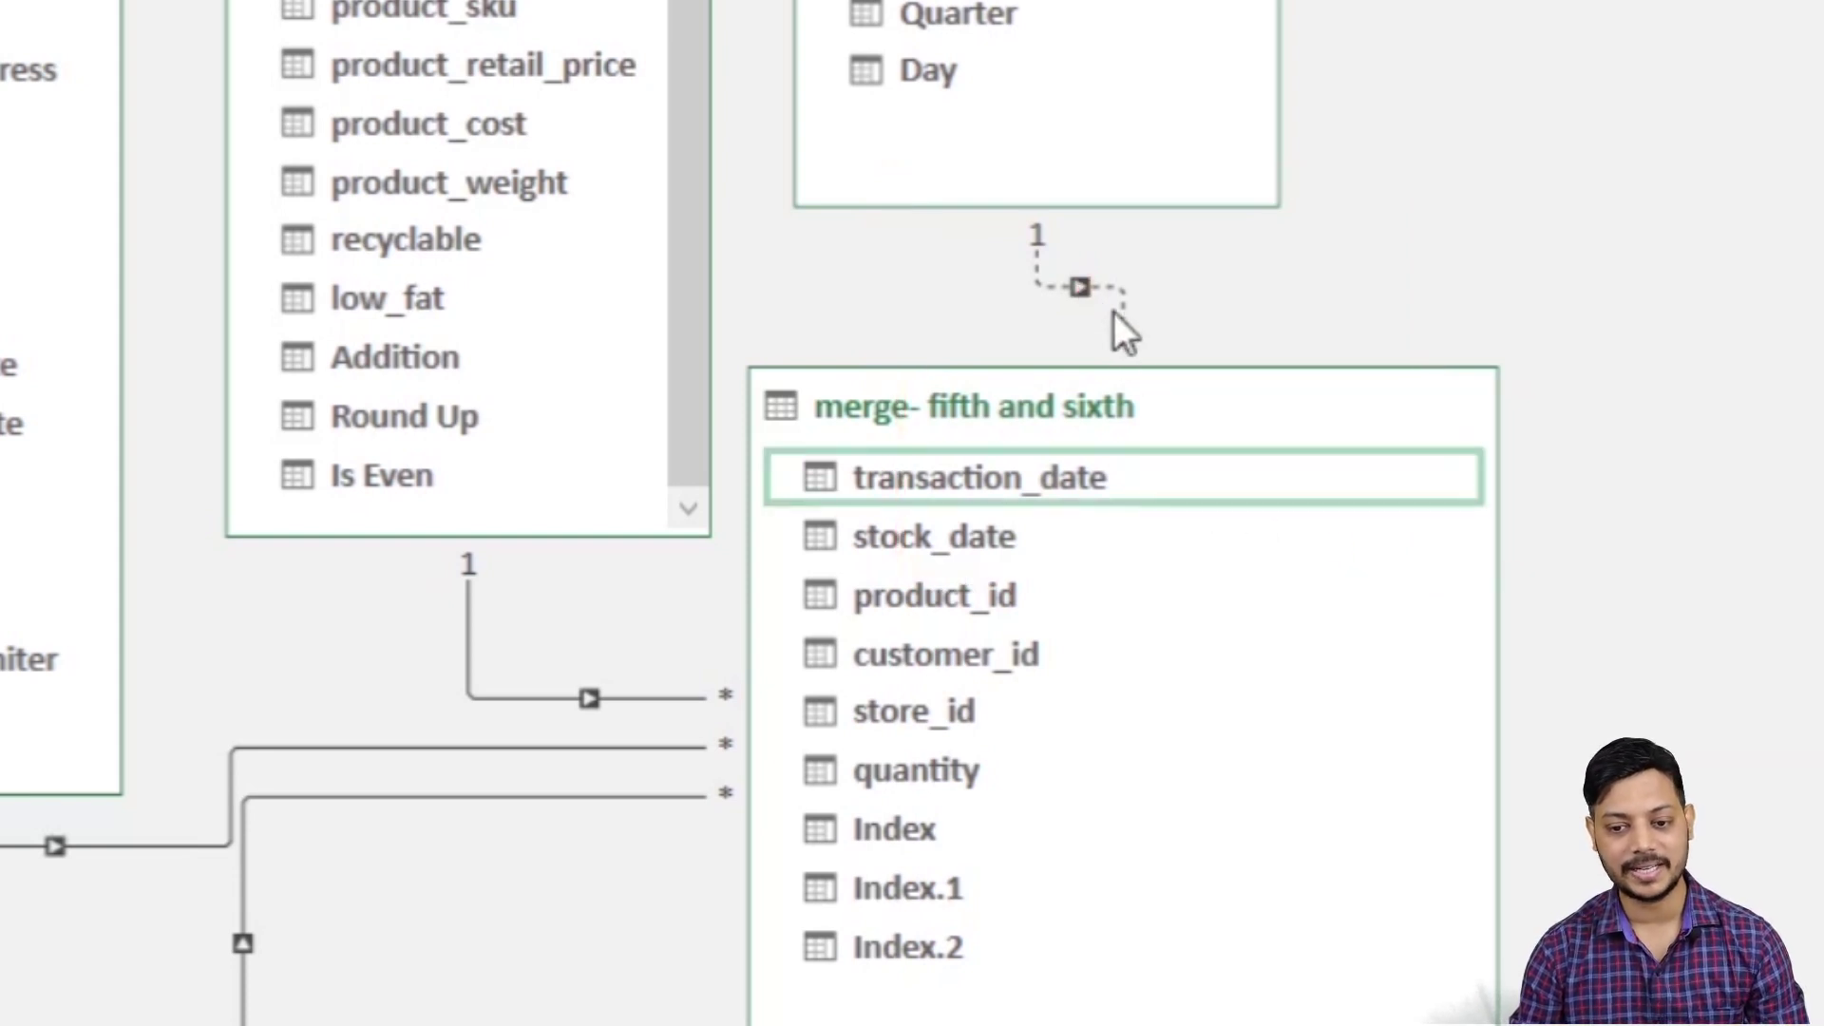
{"action": "right_click", "coordinate": [1125, 304]}
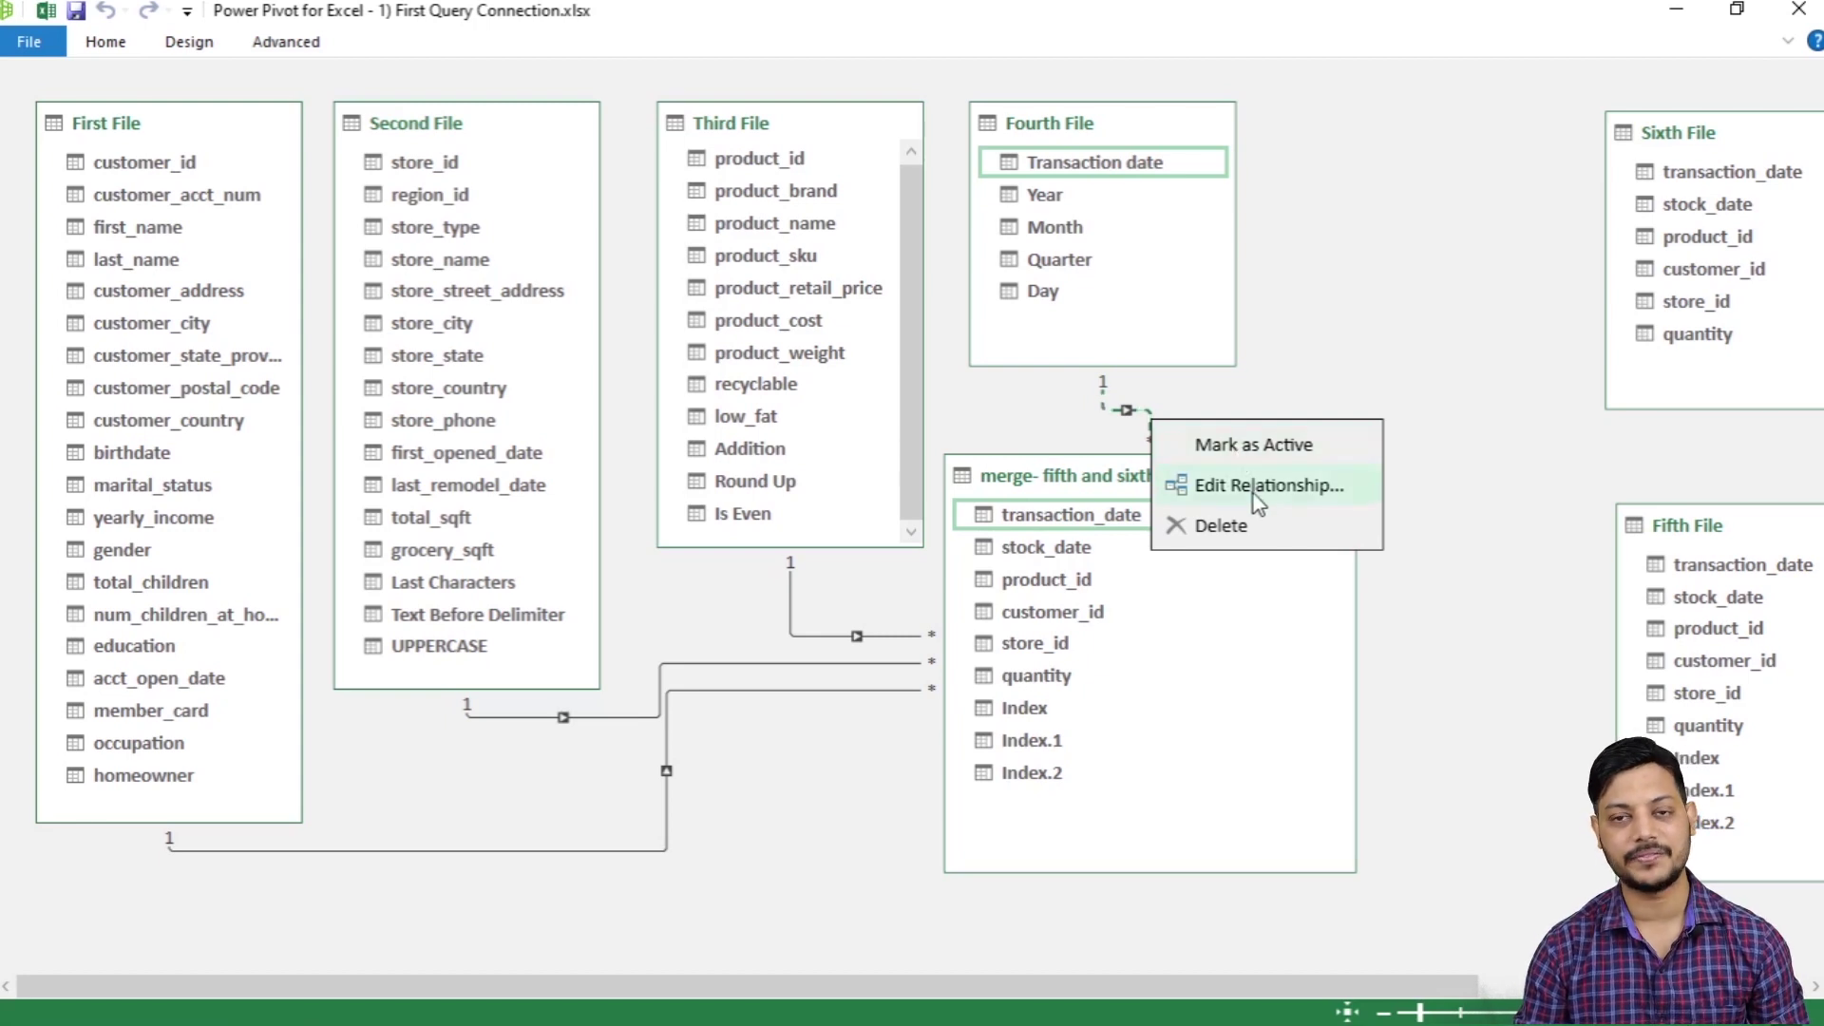
Review the inactive relationship in Edit Relationship, then restore it with Mark as Active
{"action": "left_click", "coordinate": [1259, 487]}
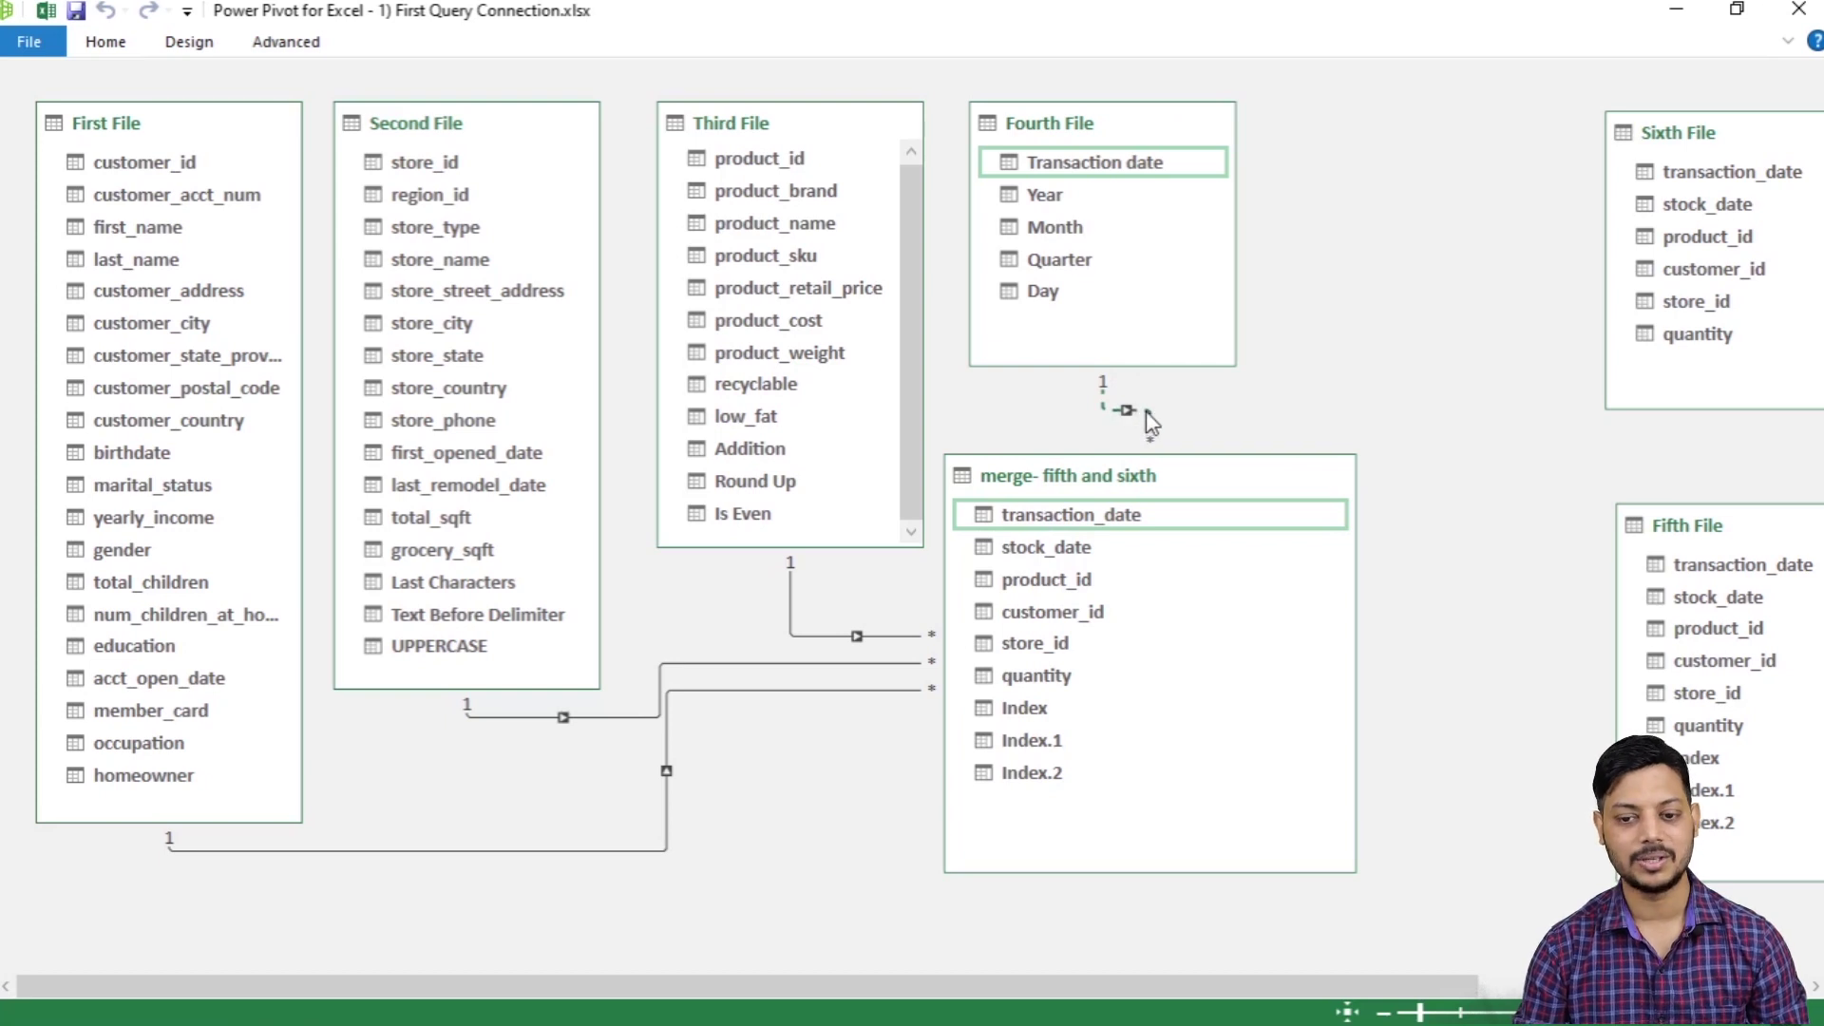
{"action": "right_click", "coordinate": [1151, 421]}
{"action": "left_click", "coordinate": [1266, 439]}
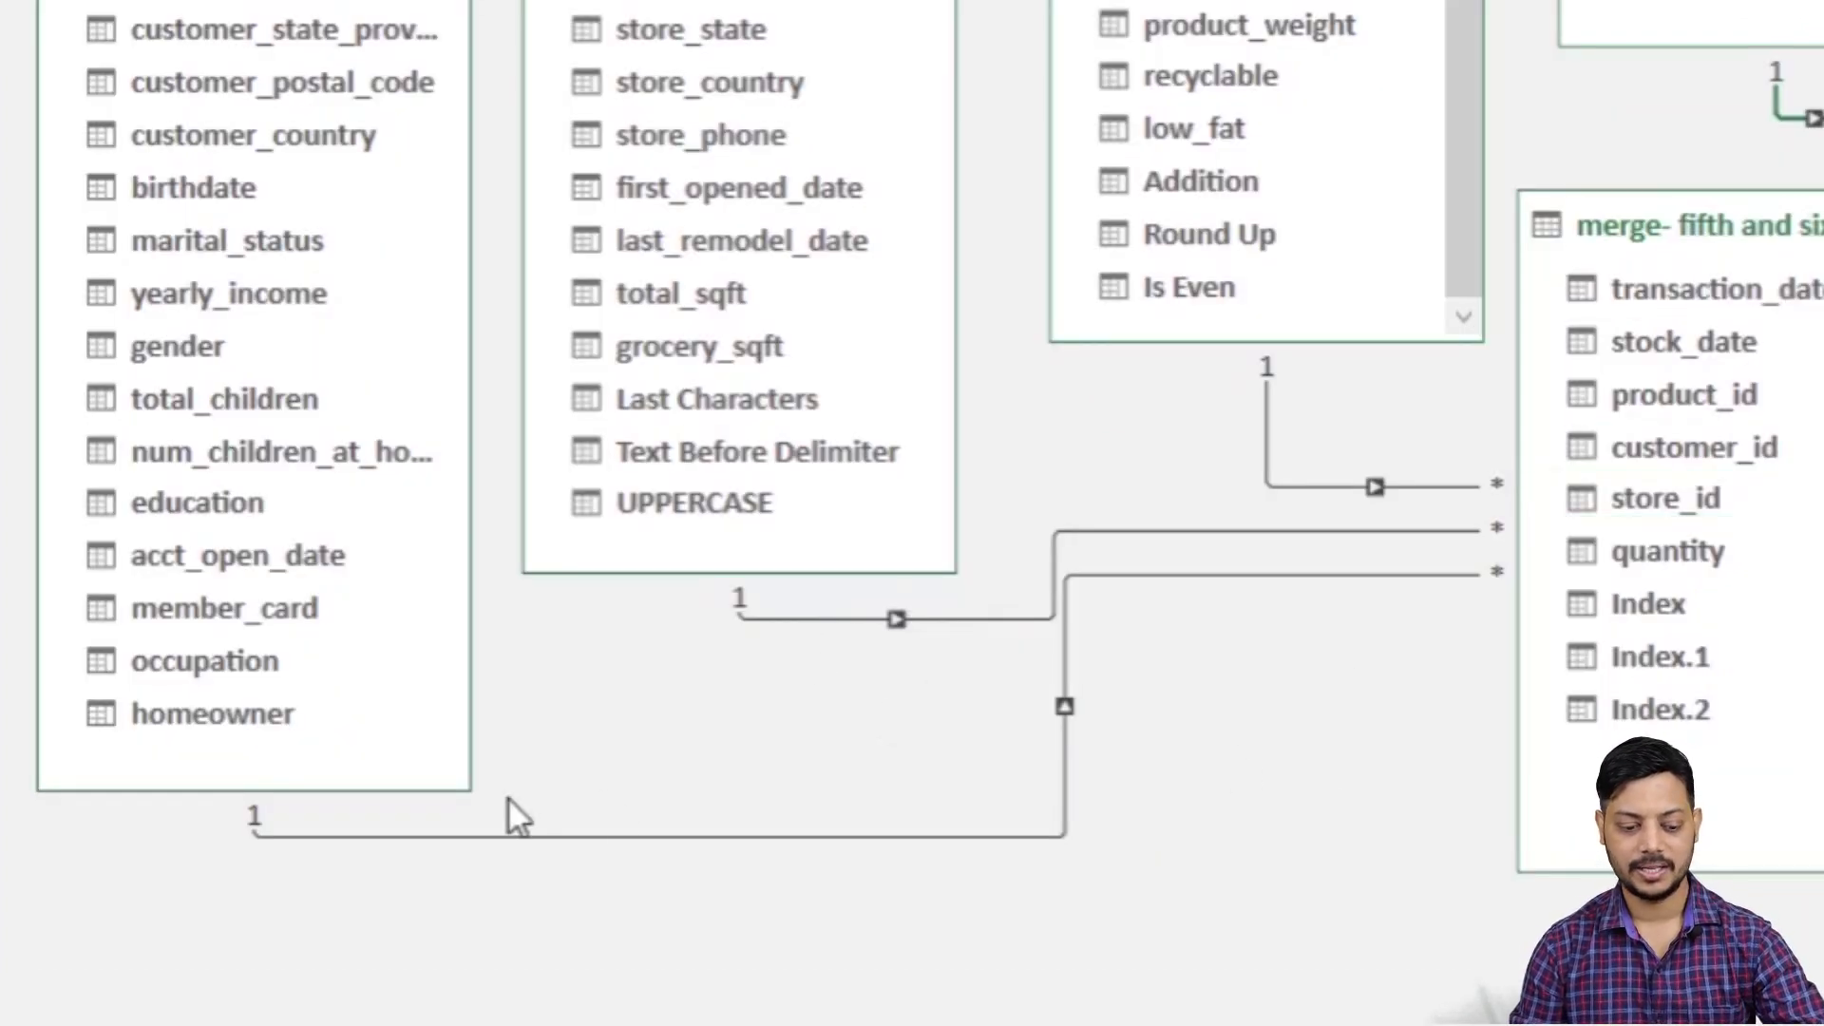
Show the One to Many sheet of One To many.xlsx with its four-product Sales table
{"action": "mouse_move", "coordinate": [187, 772]}
{"action": "left_mouse_down"}
{"action": "mouse_move", "coordinate": [283, 876]}
{"action": "mouse_move", "coordinate": [344, 886]}
{"action": "left_mouse_up"}
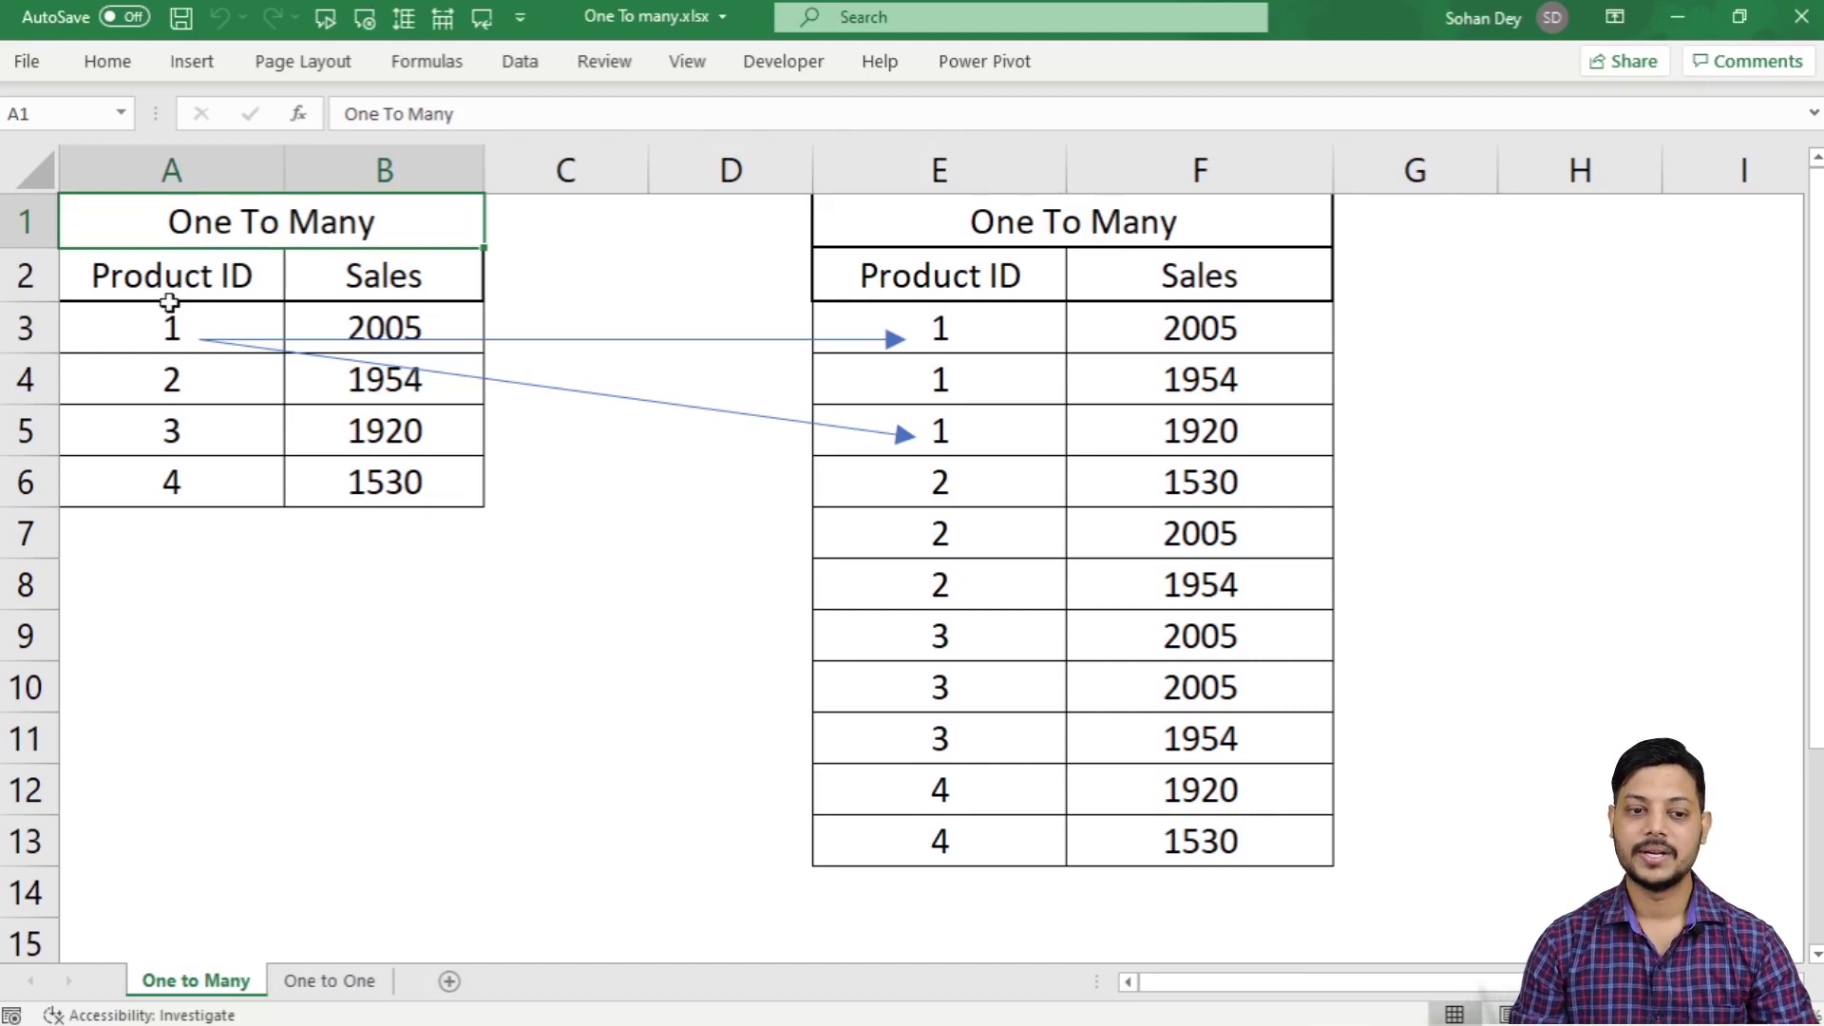
{"action": "left_click", "coordinate": [204, 282]}
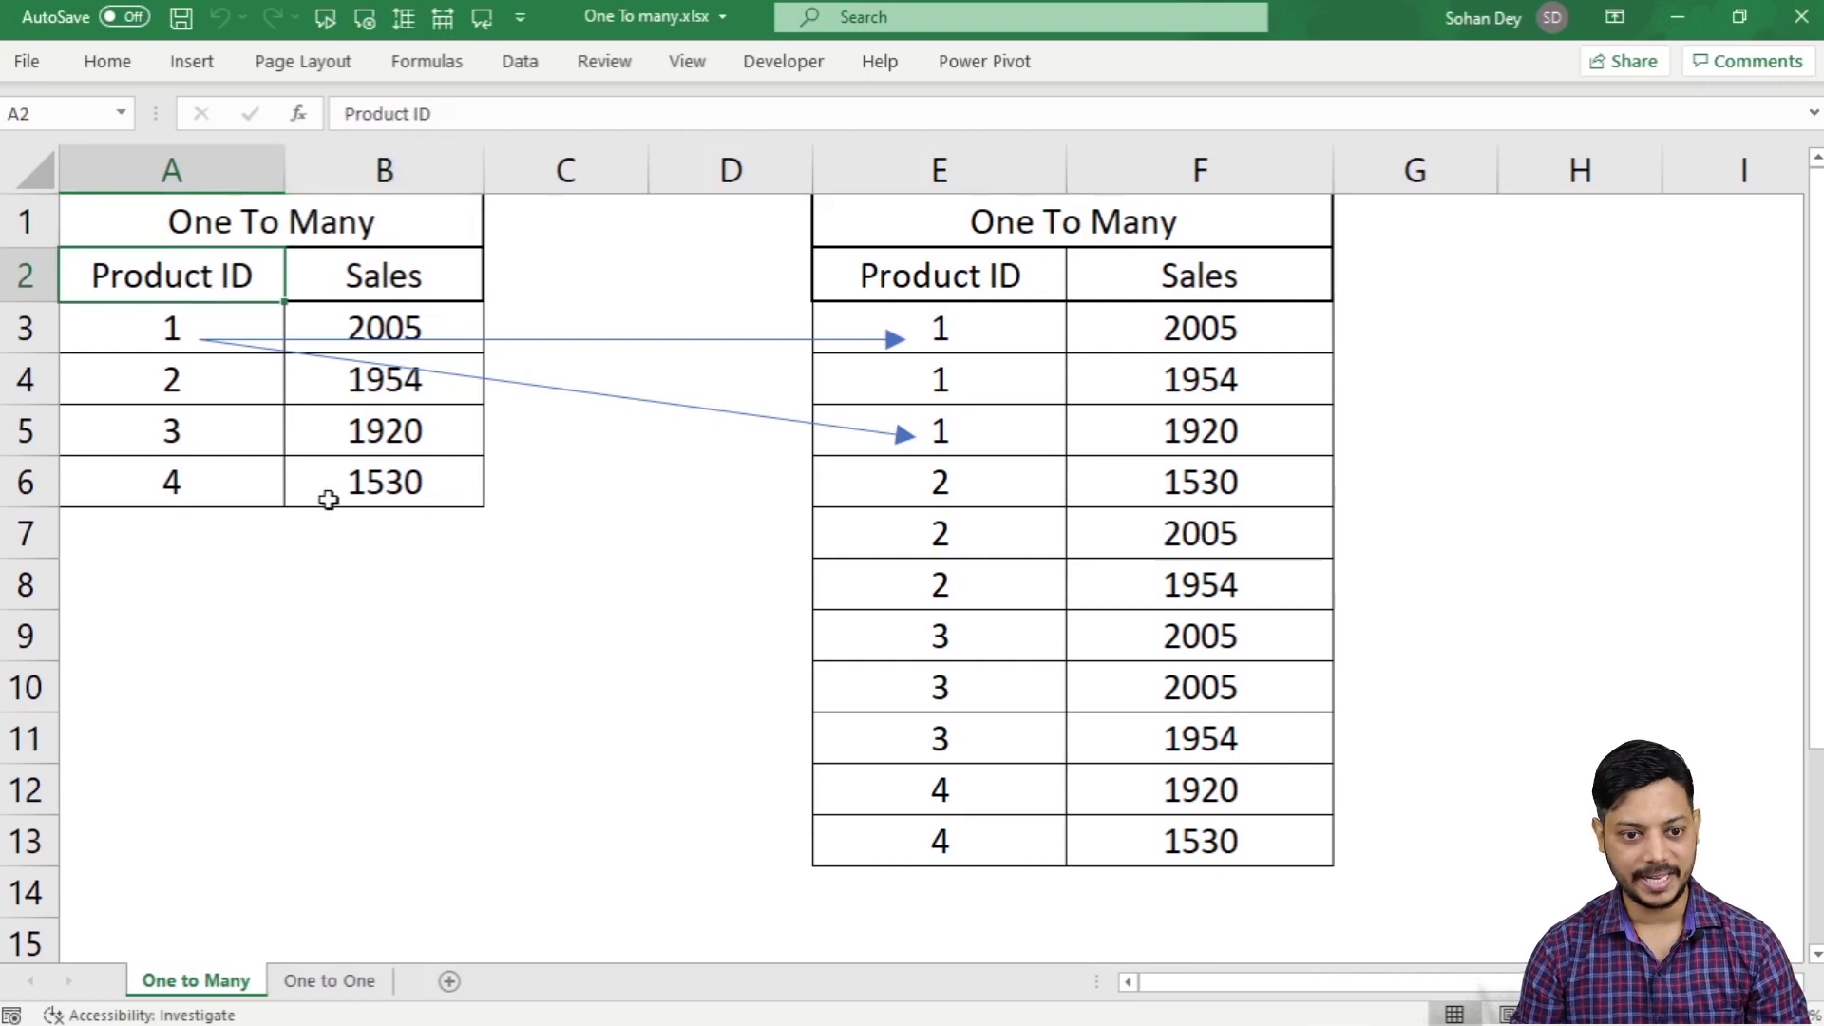
{"action": "left_click", "coordinate": [381, 285]}
{"action": "left_click", "coordinate": [950, 277]}
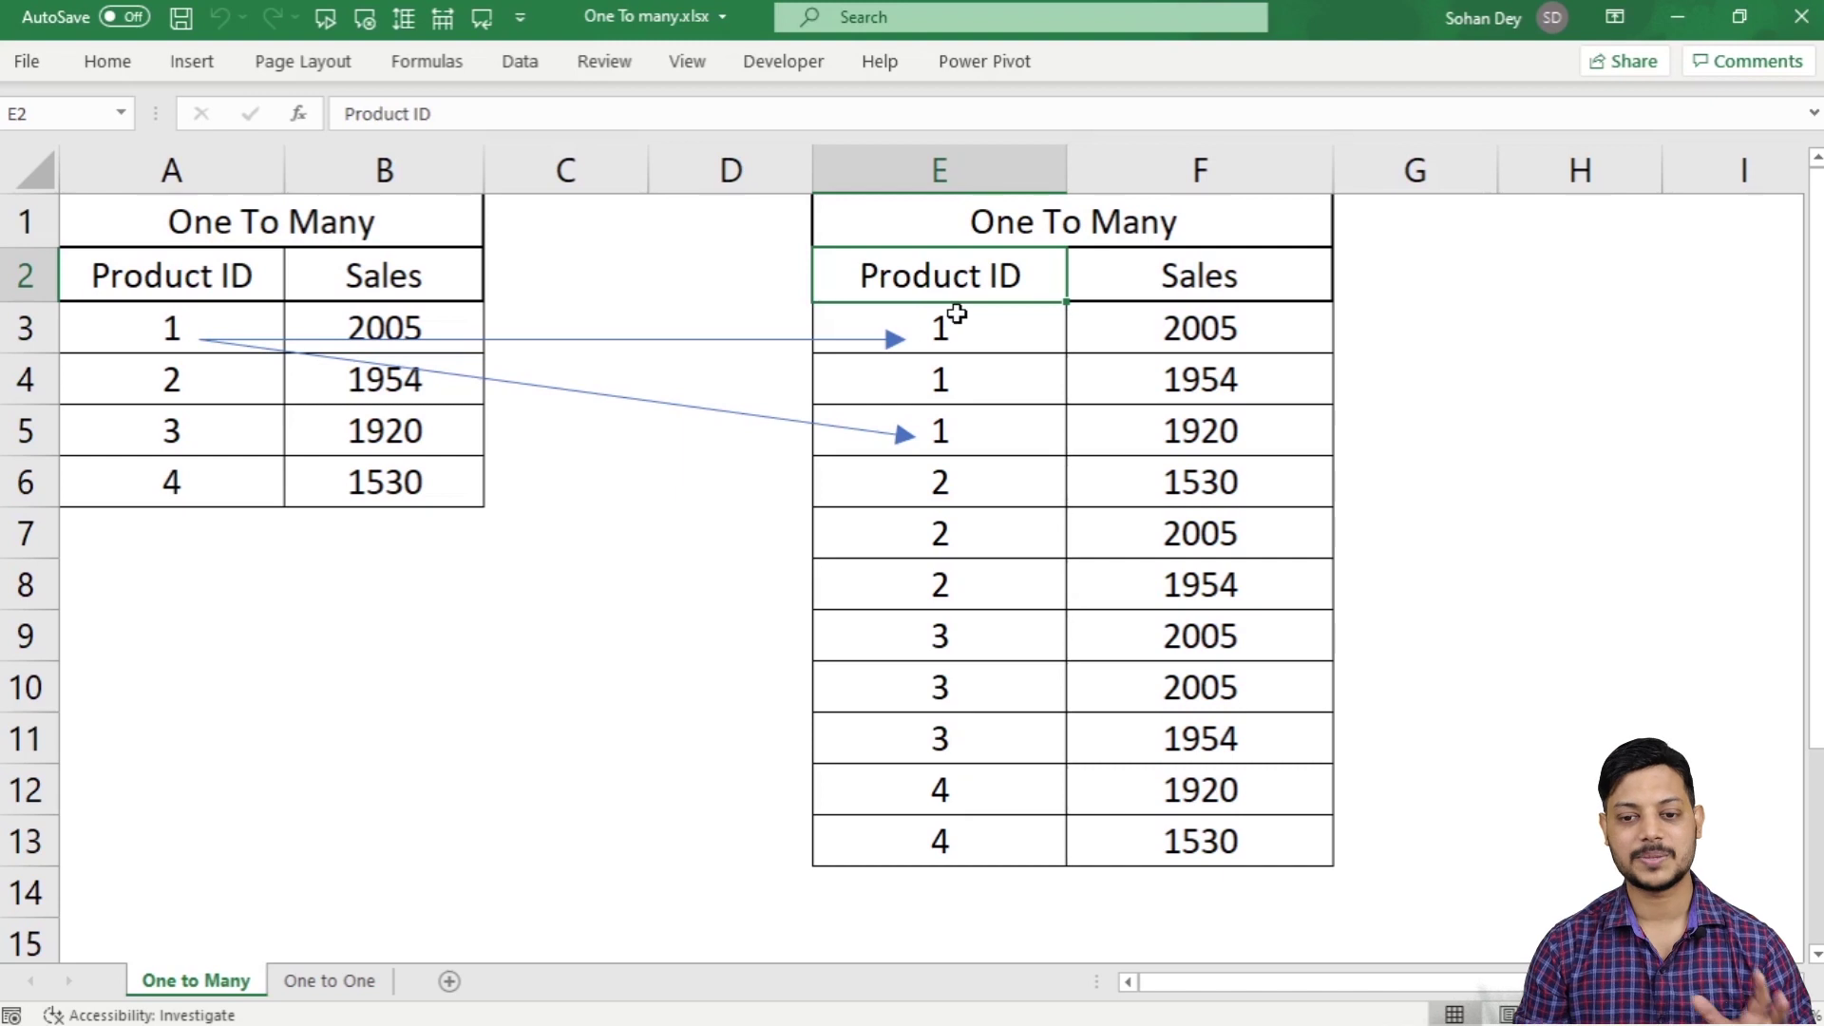
{"action": "left_click", "coordinate": [1188, 293]}
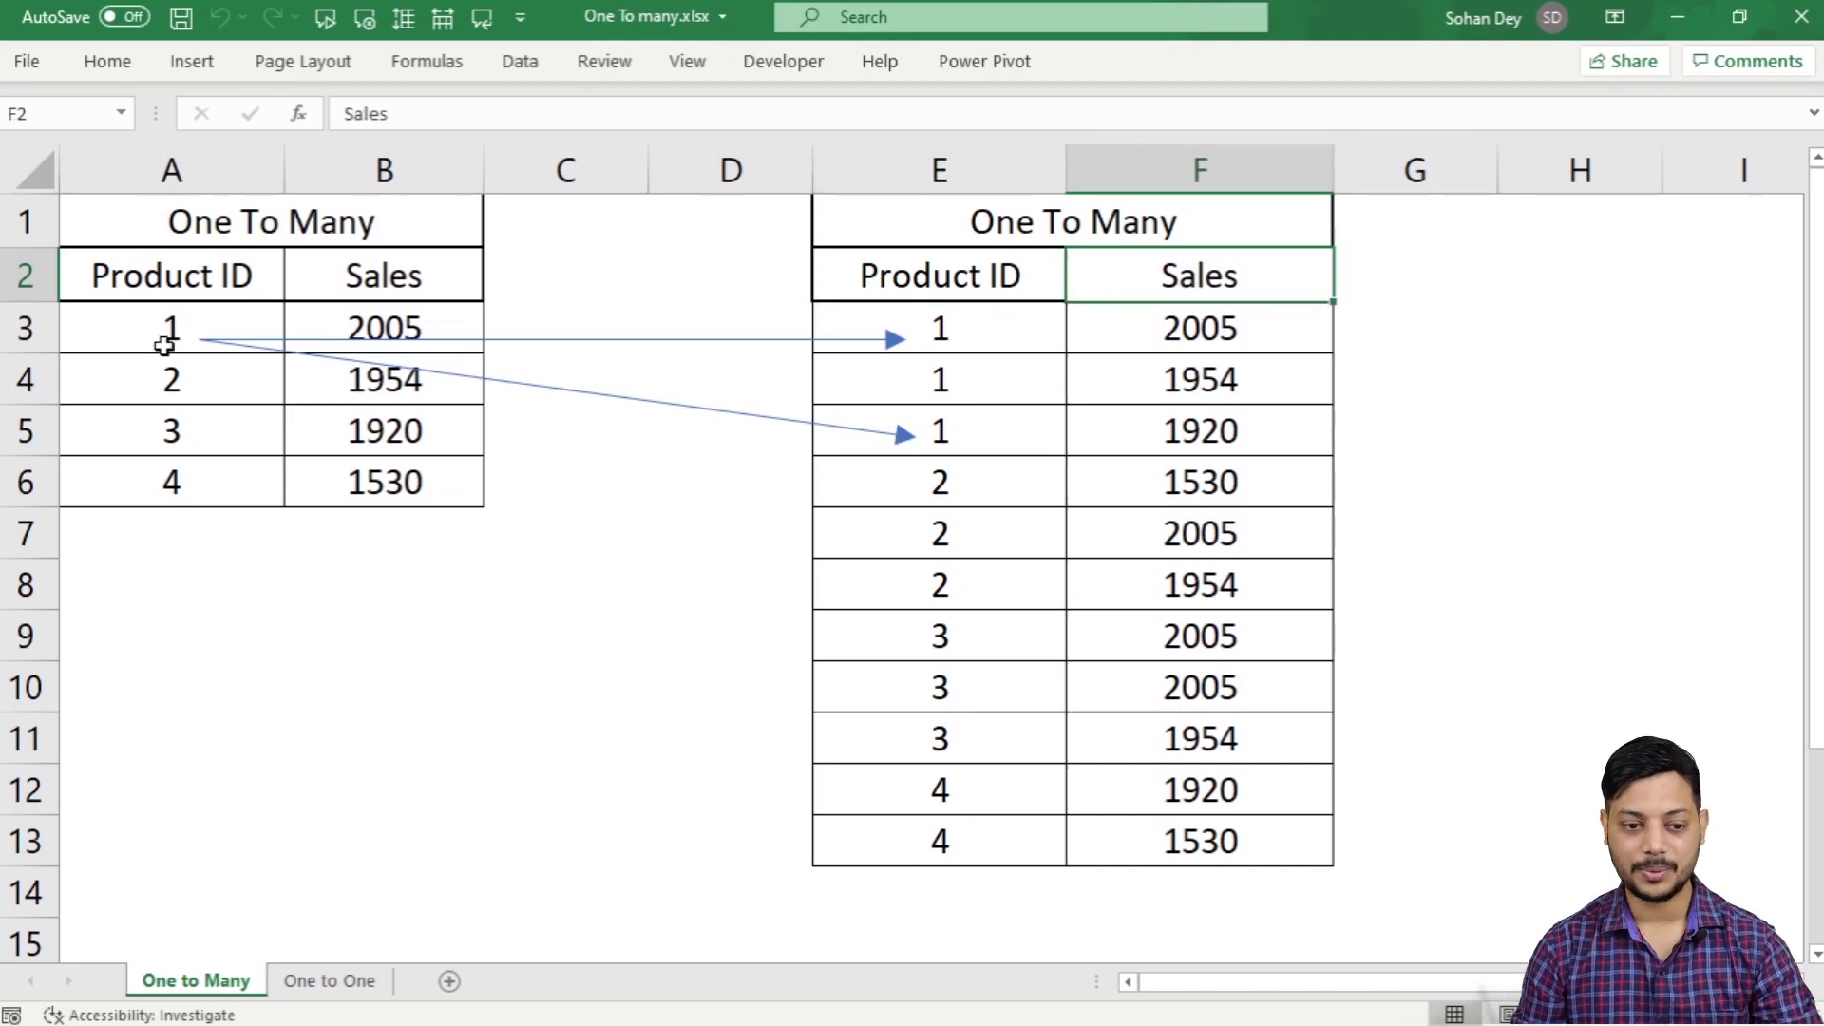
{"action": "left_click", "coordinate": [233, 319]}
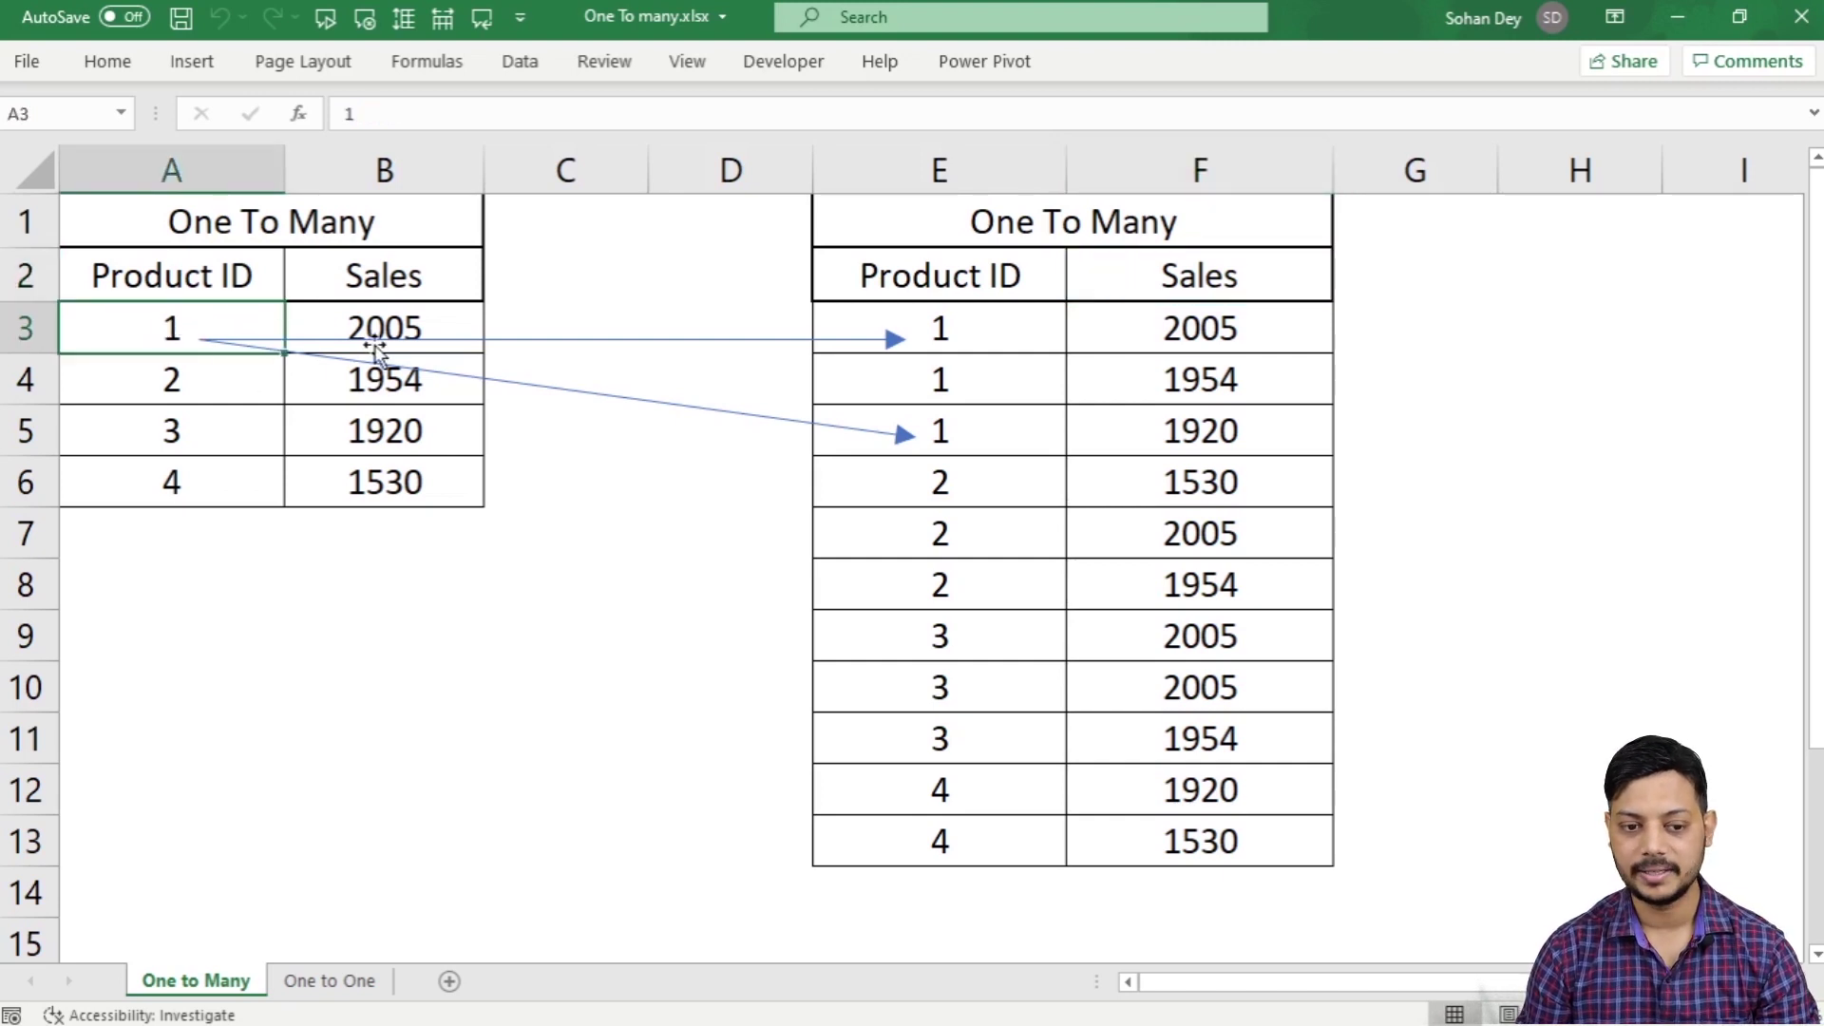
{"action": "key", "text": "Down"}
{"action": "key", "text": "Down"}
{"action": "key", "text": "Down"}
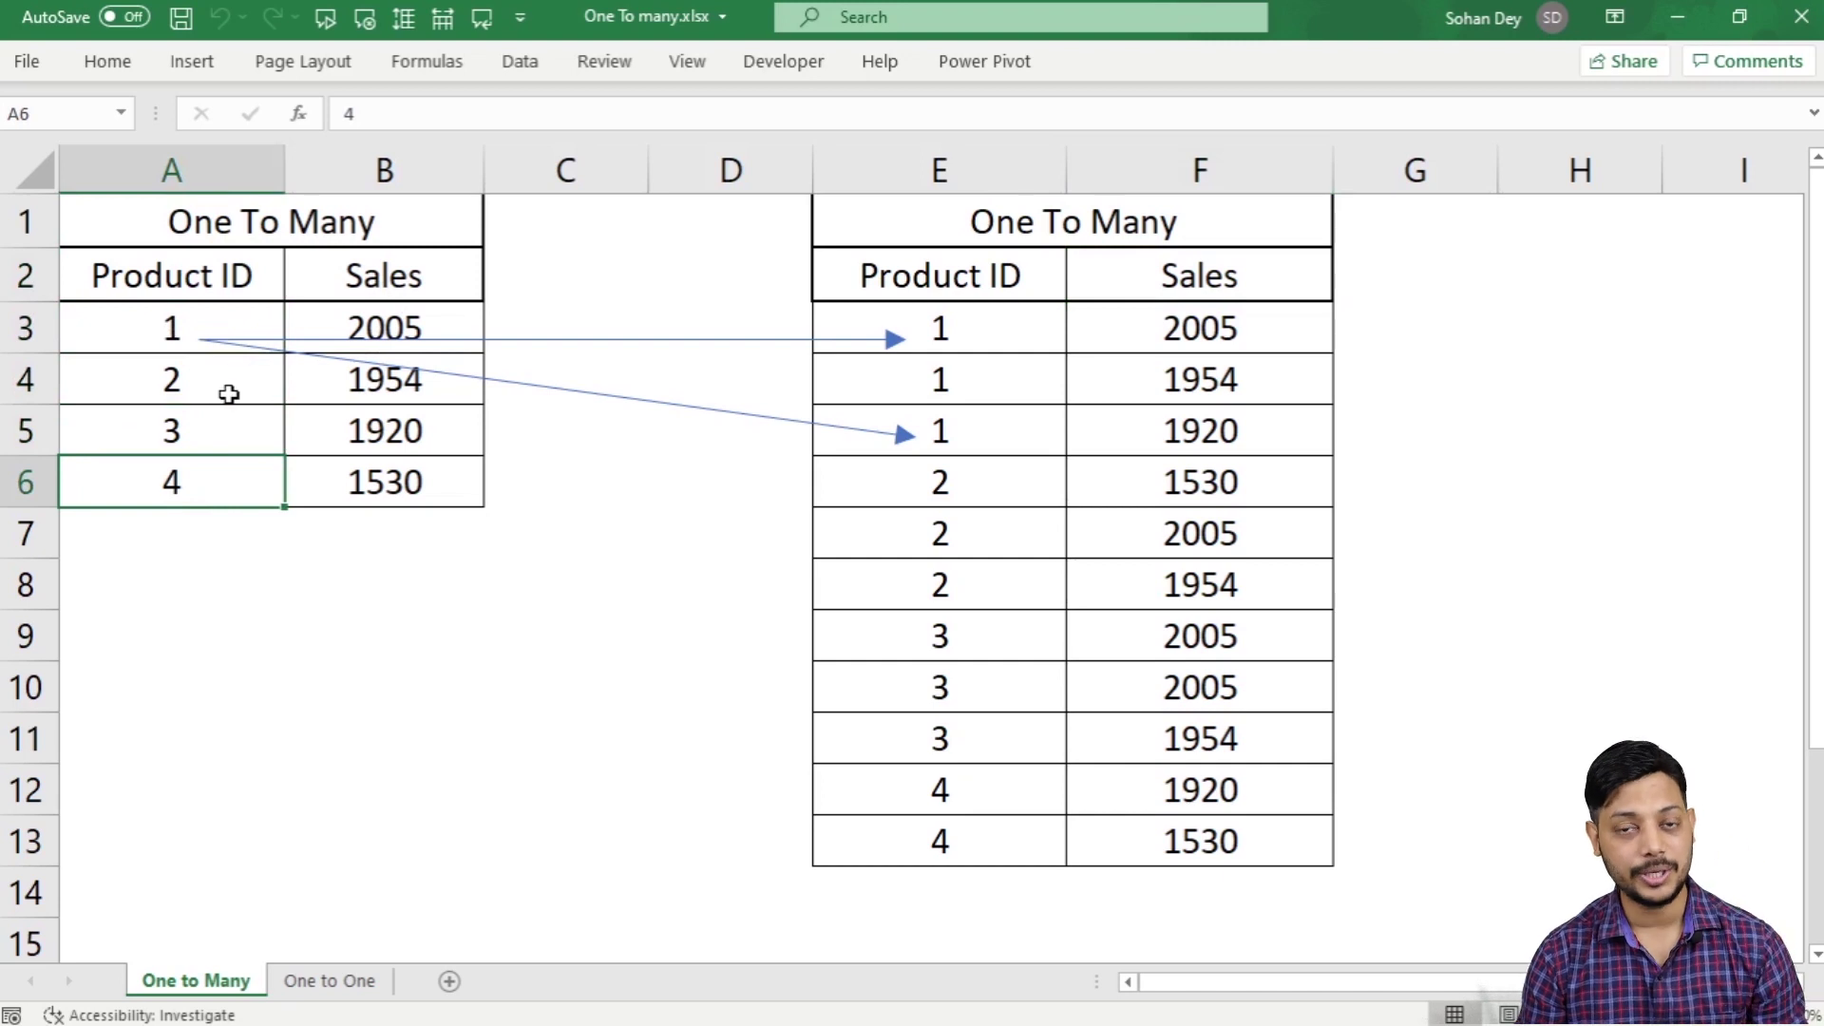
{"action": "left_click", "coordinate": [1045, 230]}
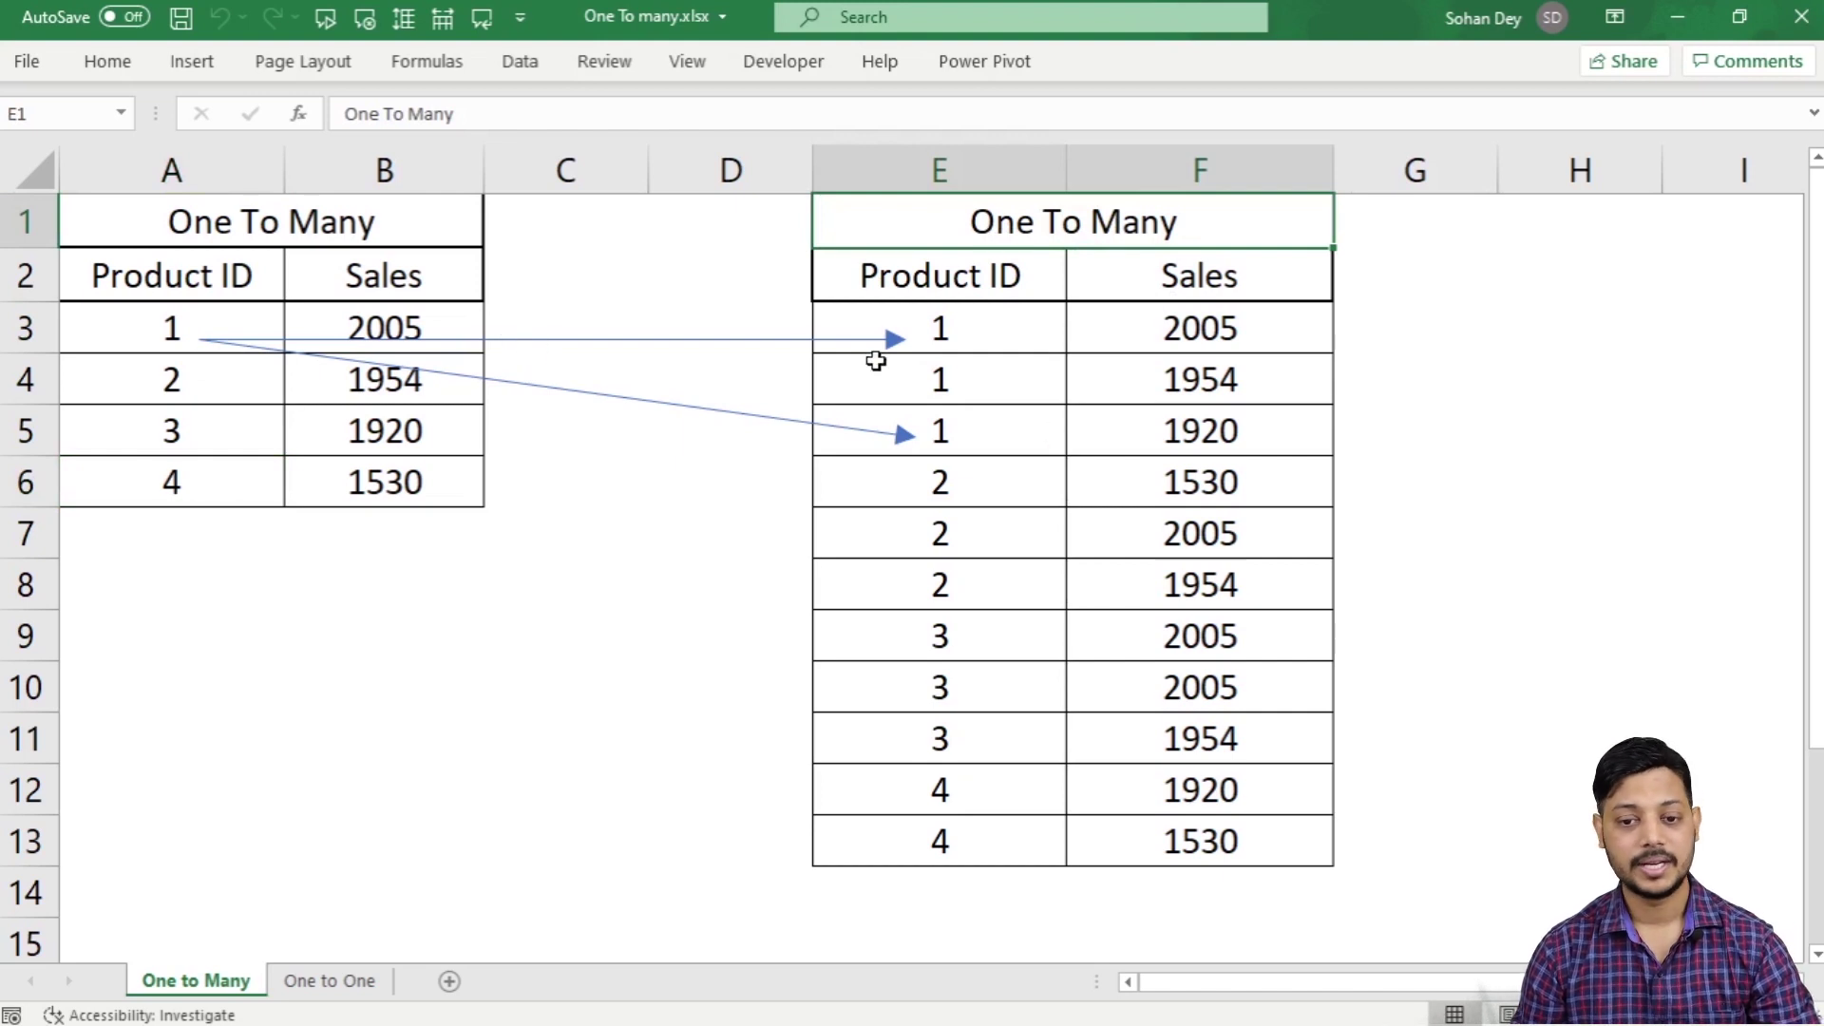
{"action": "left_click_drag", "start_coordinate": [990, 329], "coordinate": [989, 561]}
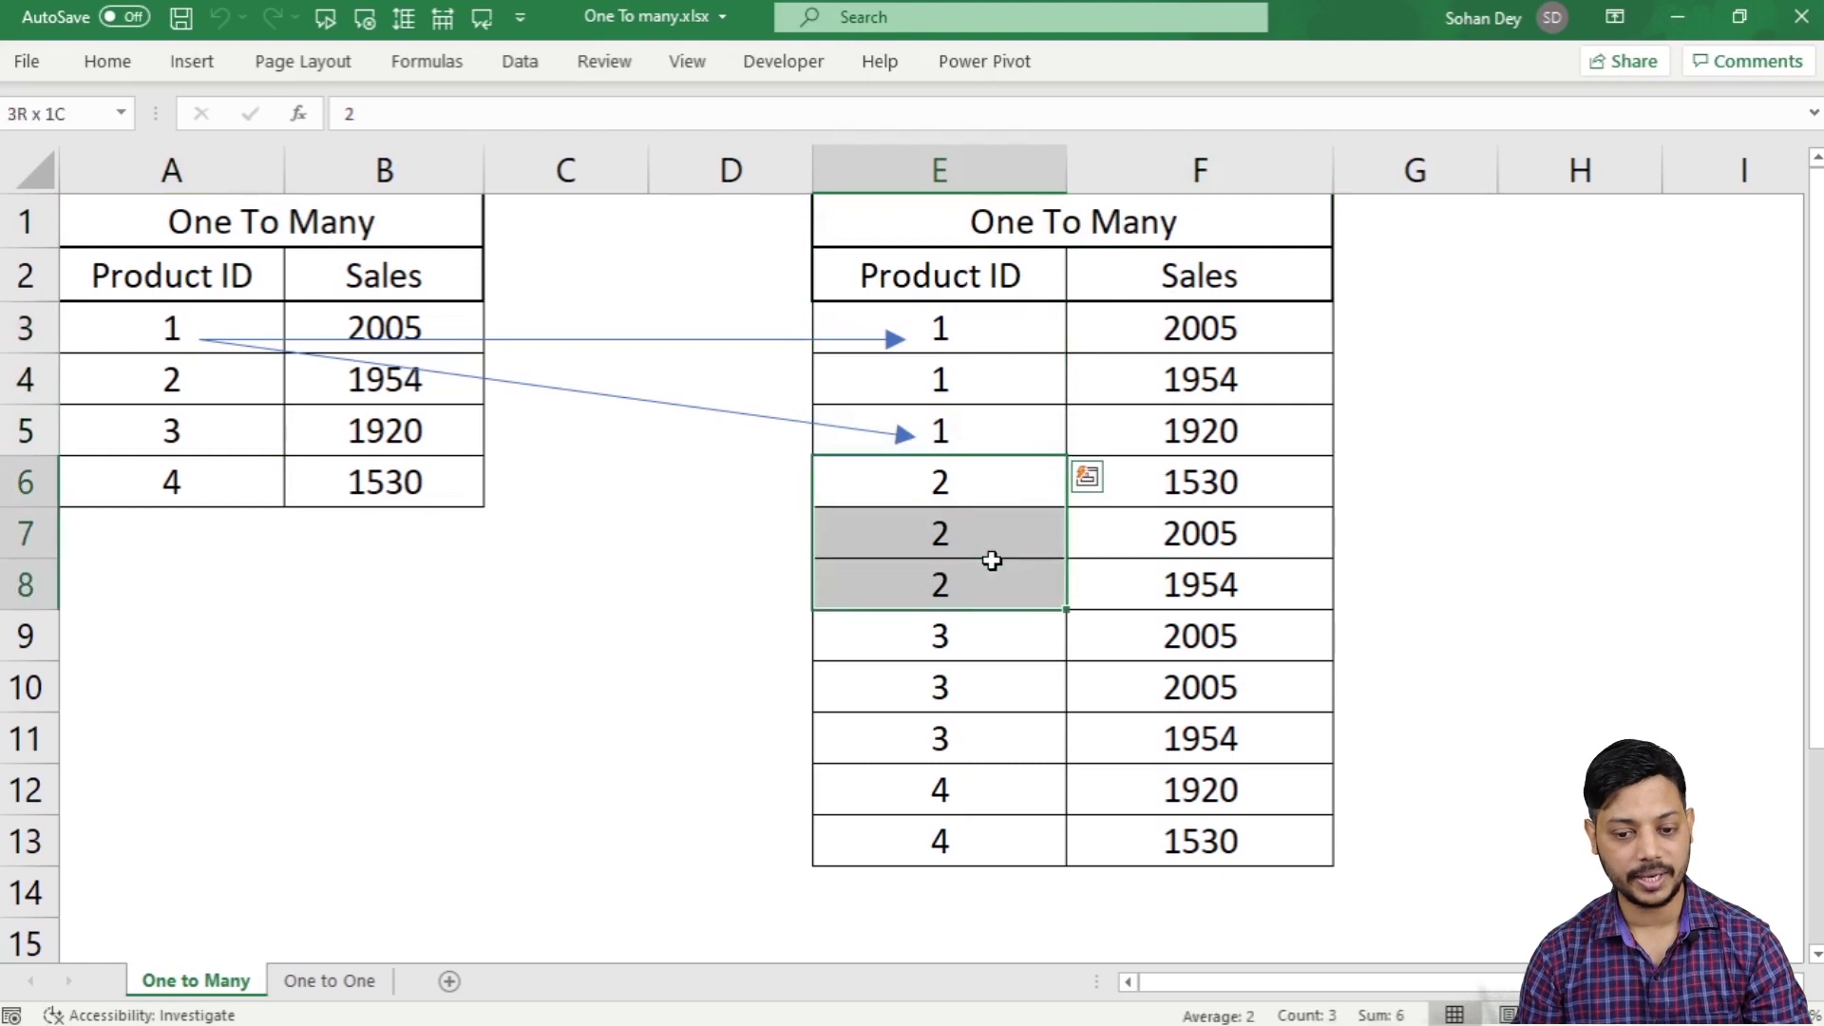
{"action": "left_click_drag", "start_coordinate": [978, 644], "coordinate": [975, 729]}
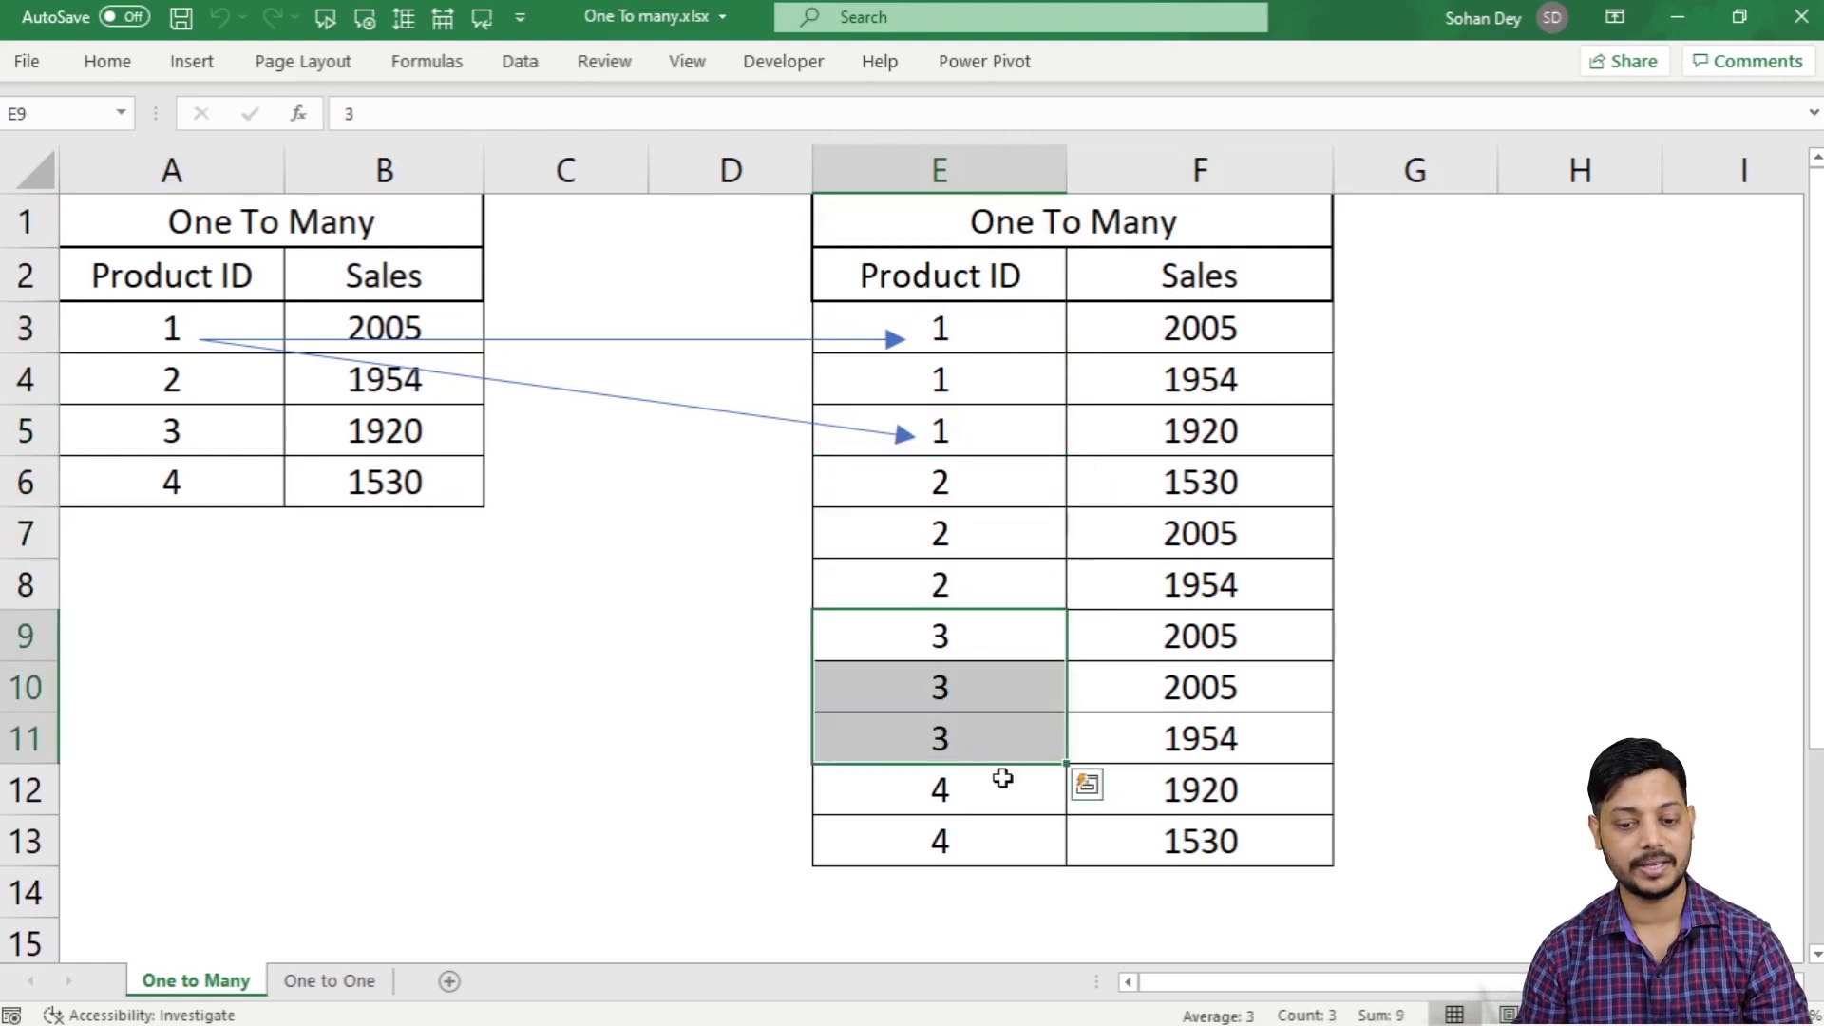
{"action": "left_click_drag", "start_coordinate": [989, 794], "coordinate": [998, 843]}
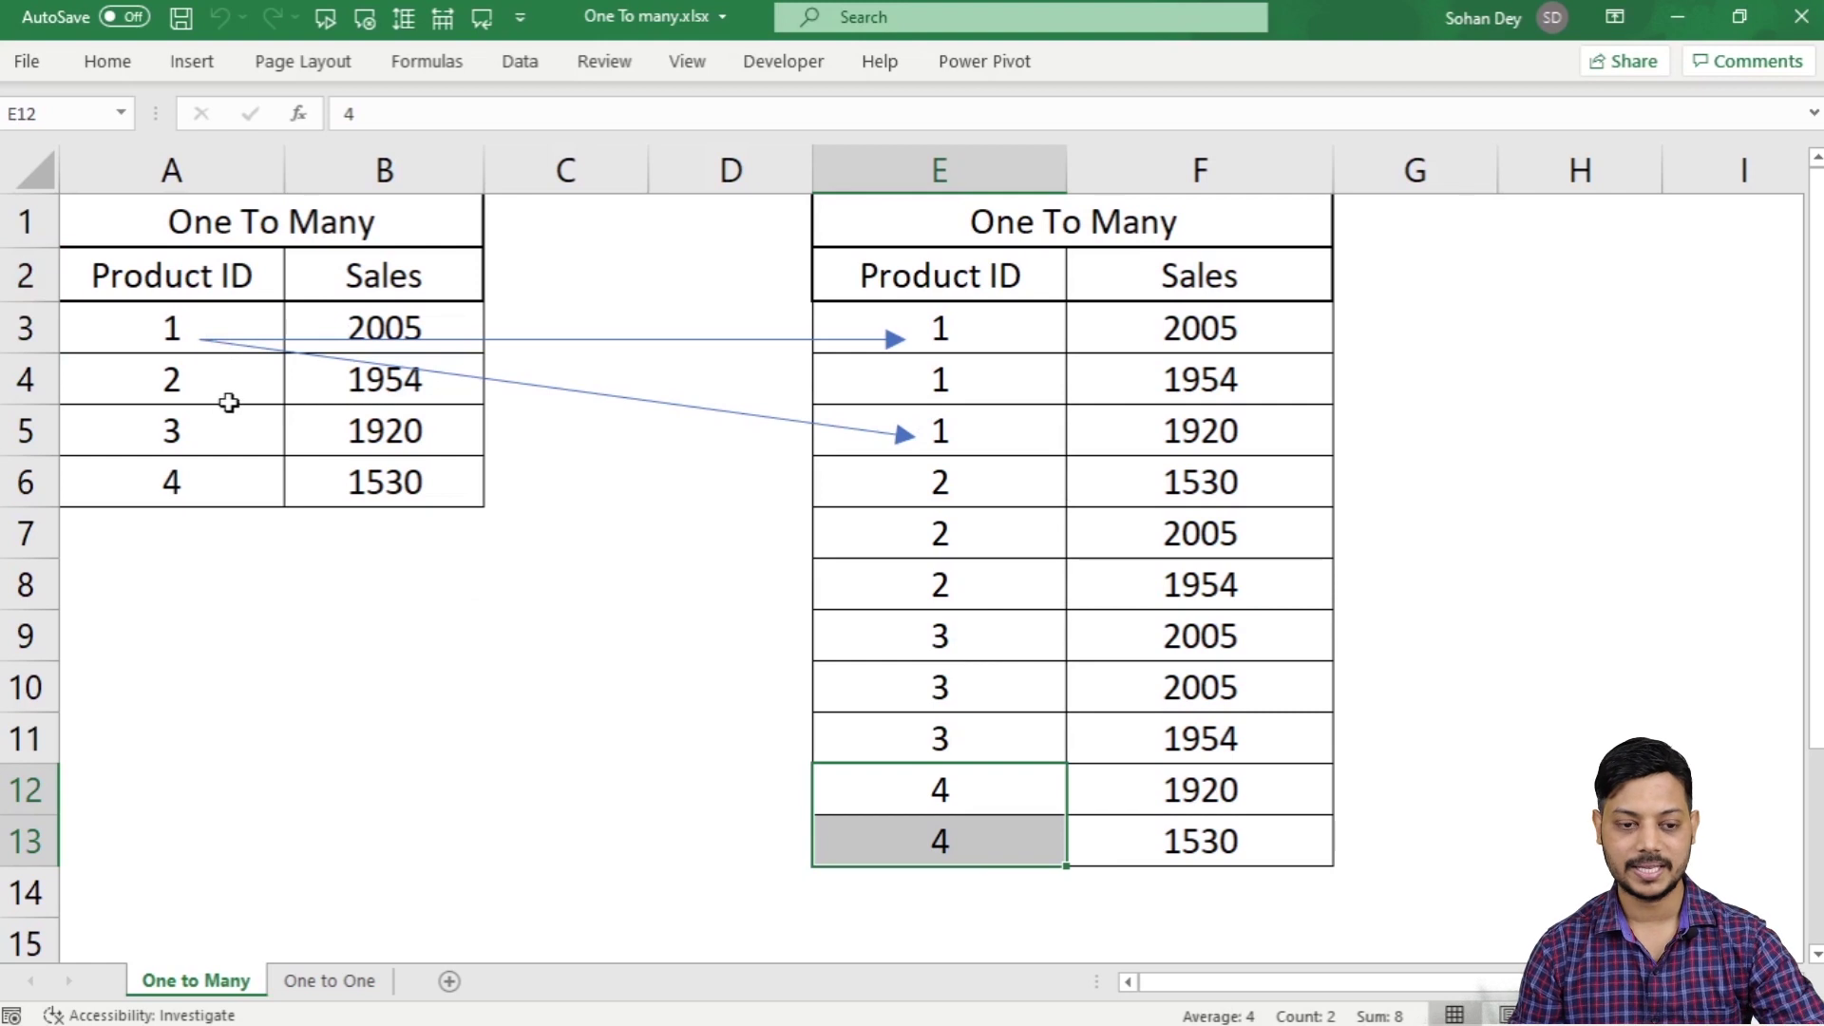
{"action": "left_click_drag", "start_coordinate": [86, 298], "coordinate": [282, 368]}
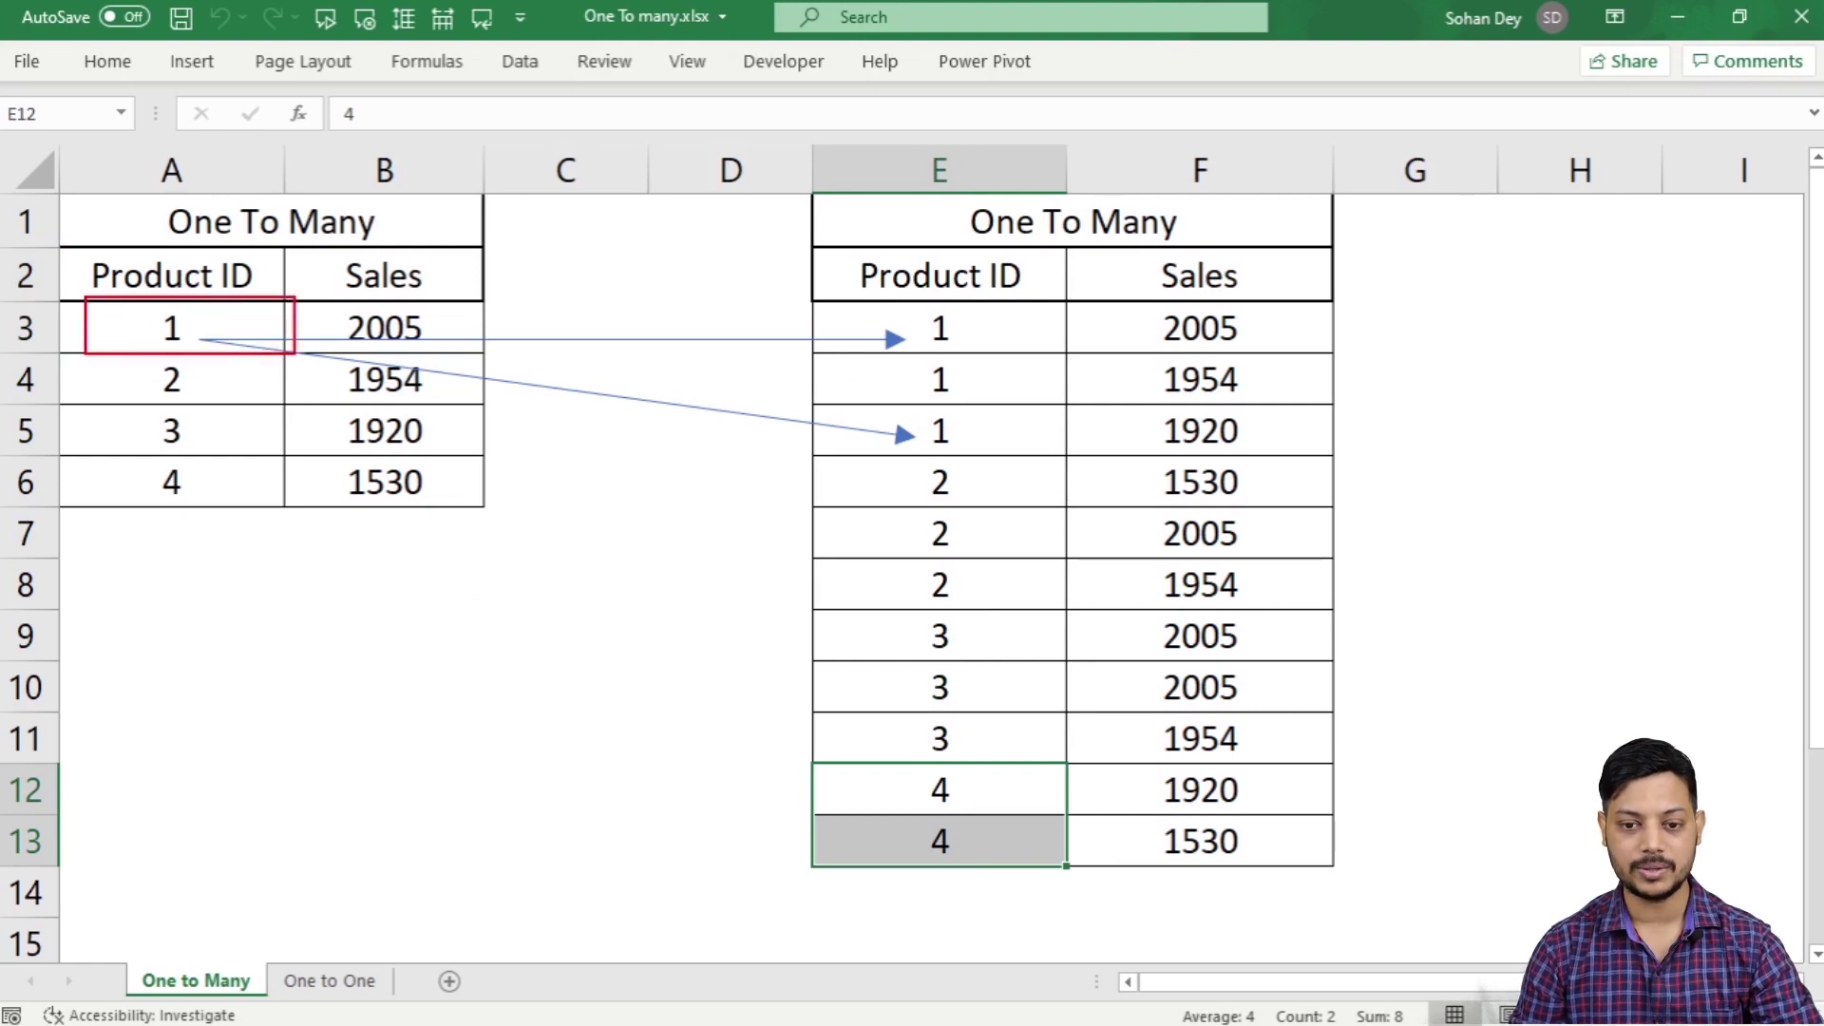
{"action": "mouse_move", "coordinate": [812, 308]}
{"action": "left_mouse_down"}
{"action": "mouse_move", "coordinate": [1014, 463]}
{"action": "mouse_move", "coordinate": [1076, 463]}
{"action": "left_mouse_up"}
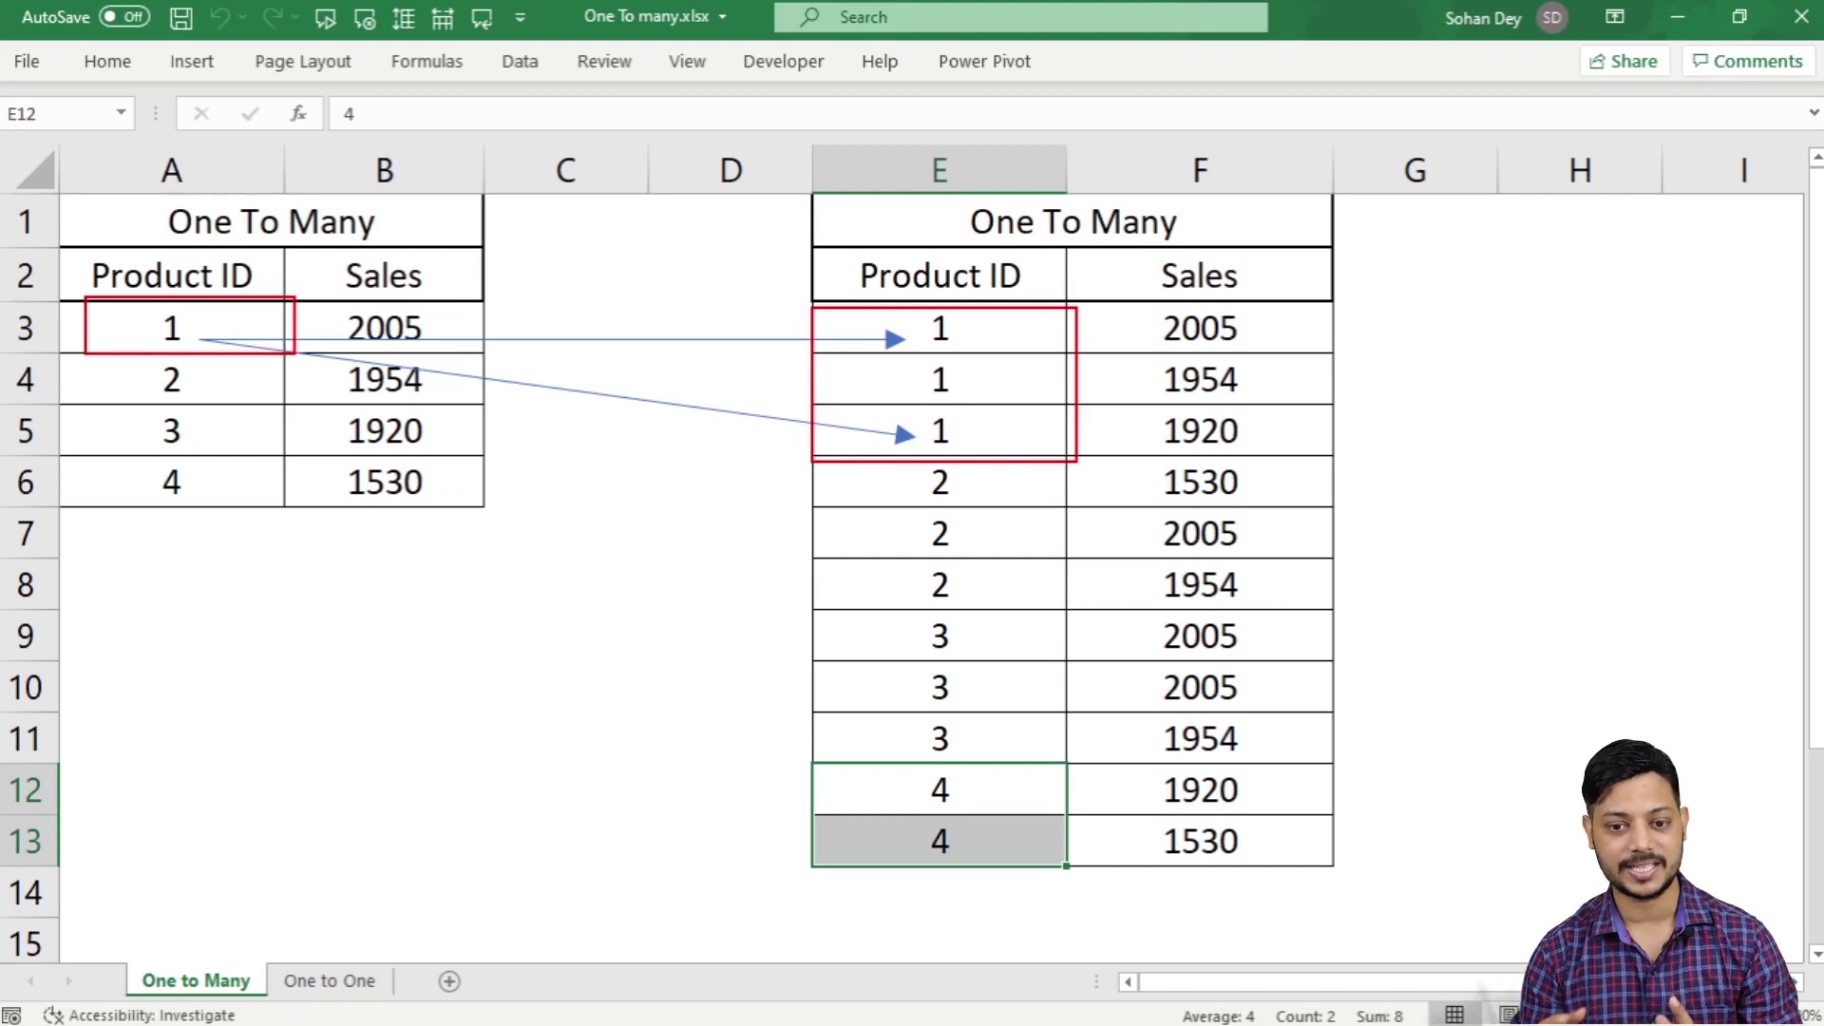
{"action": "key", "text": "Escape"}
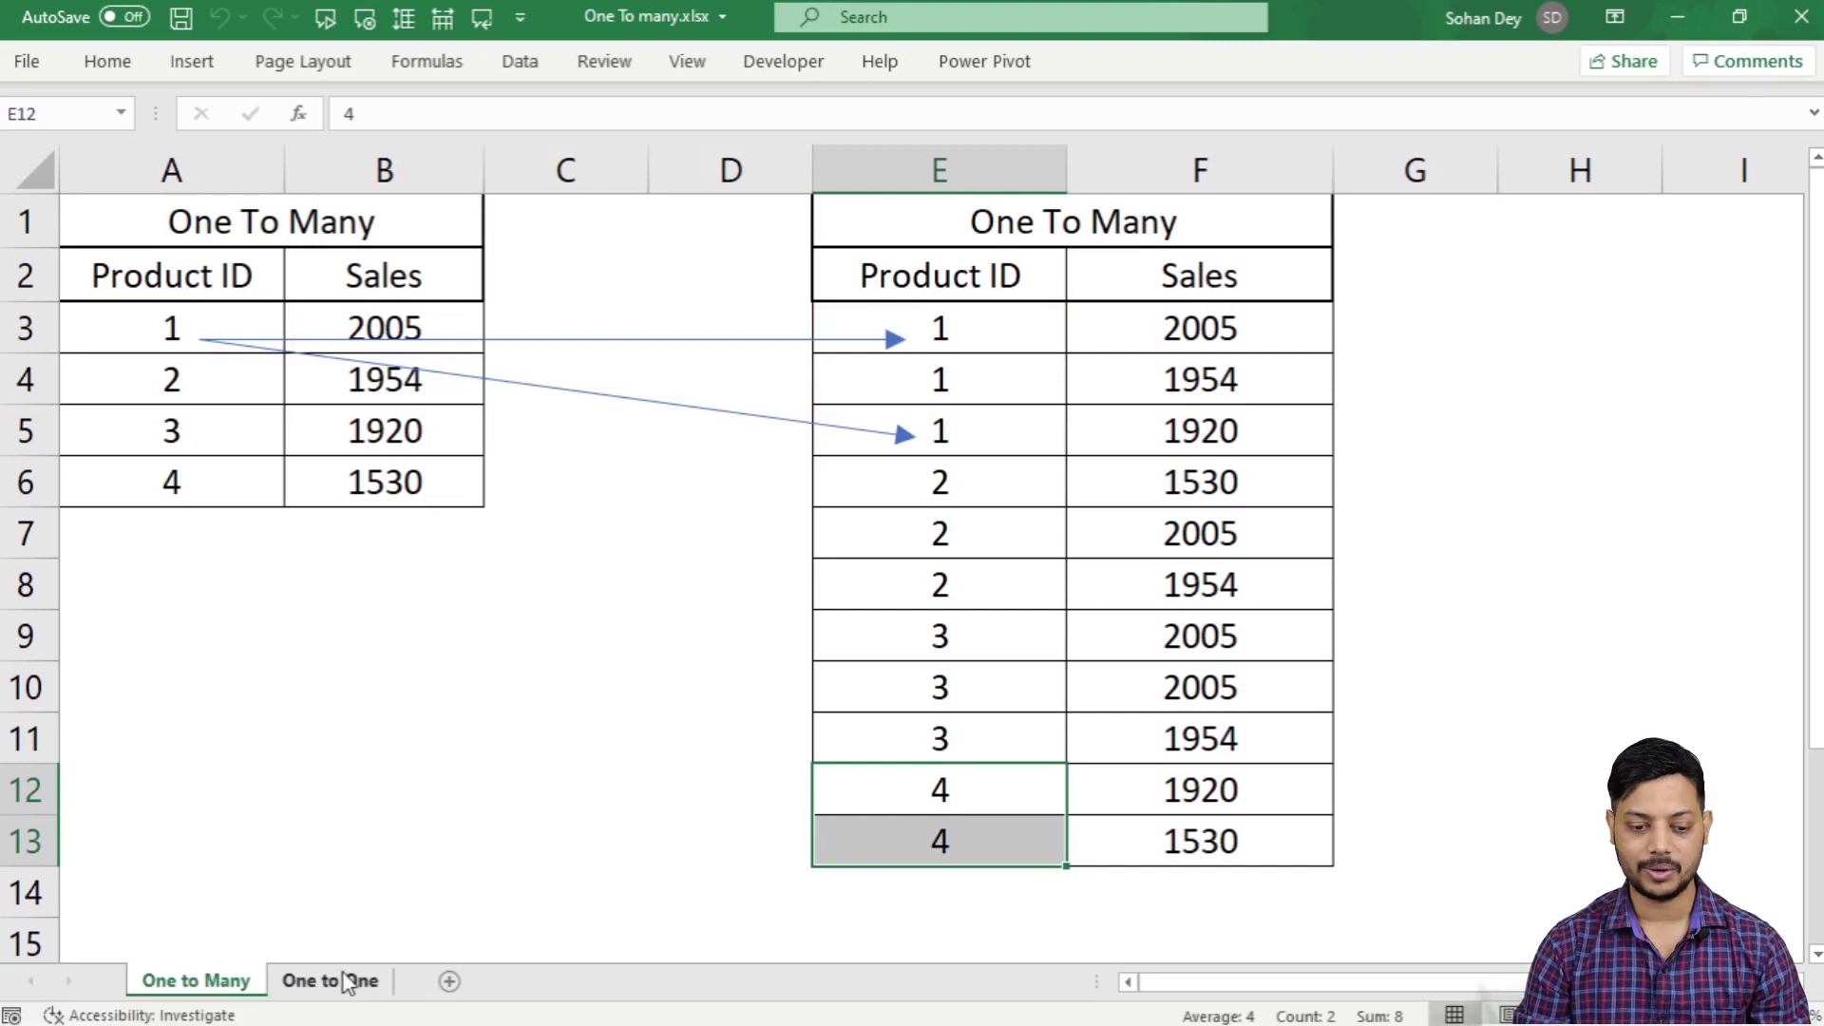
On the One to One sheet, box Product ID 1 in A3 and its single match in E3
{"action": "left_click", "coordinate": [344, 980]}
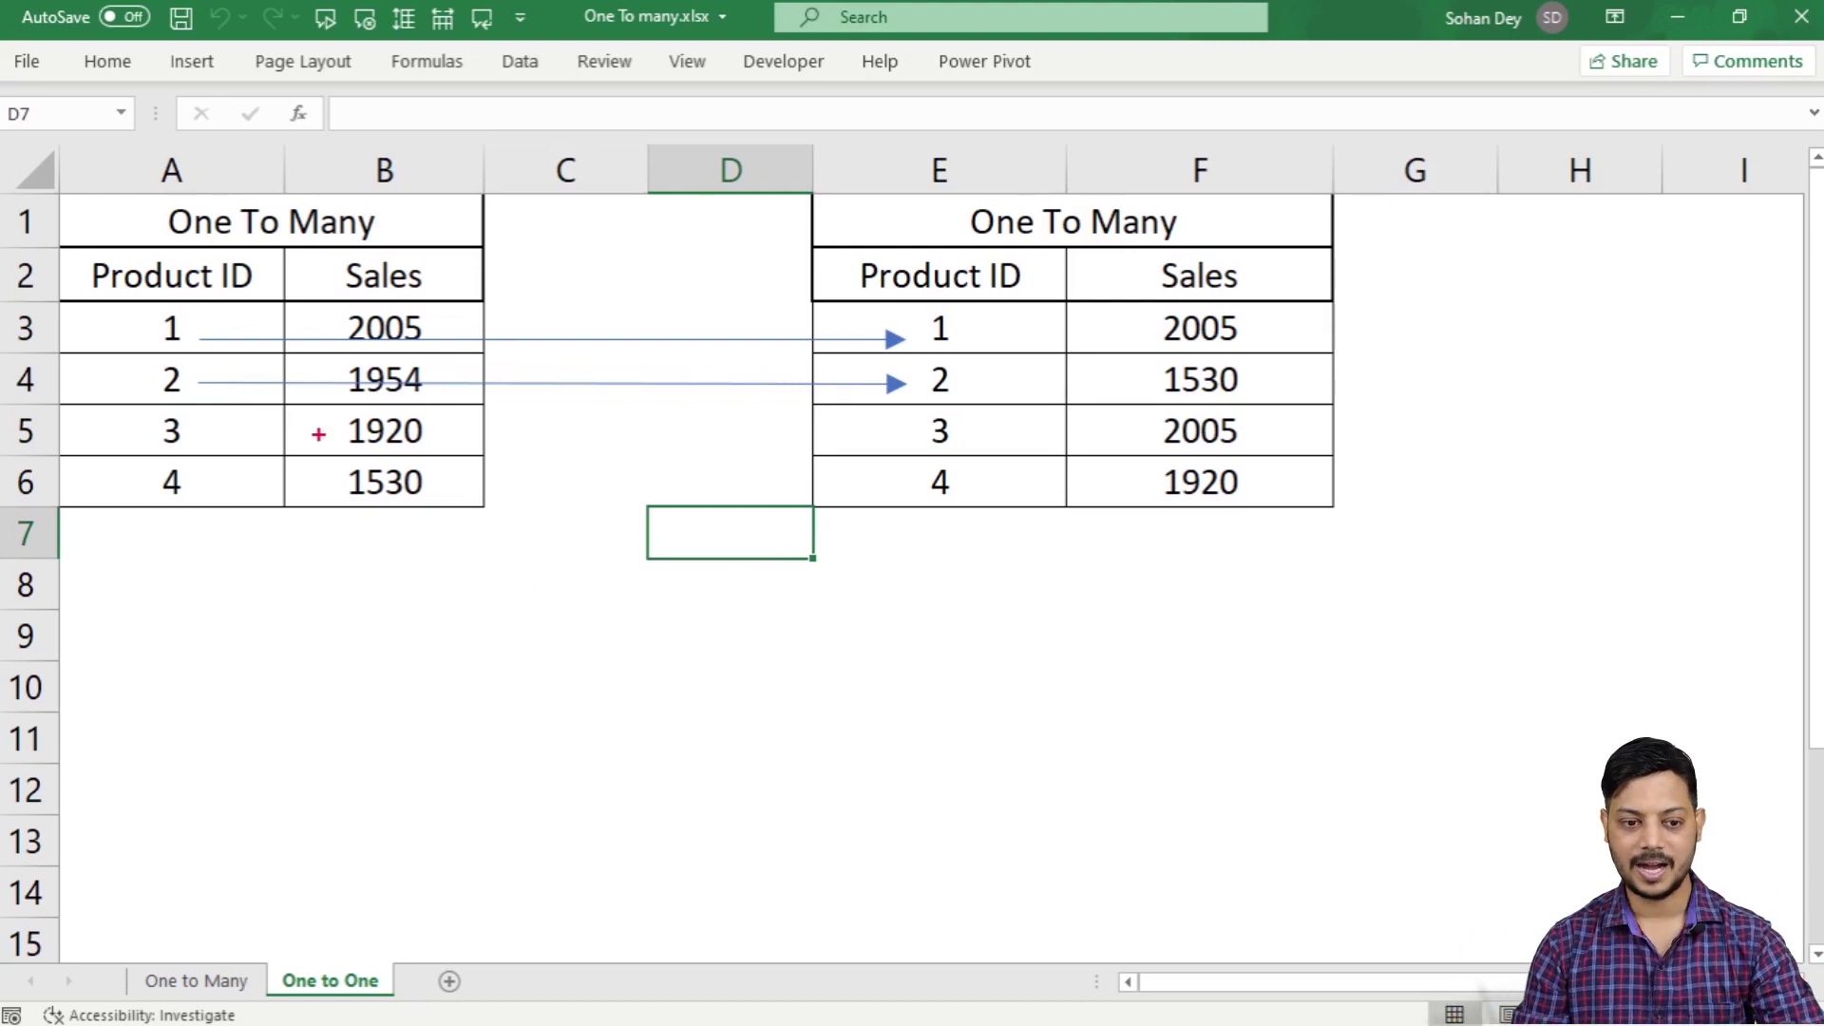
{"action": "left_click_drag", "start_coordinate": [54, 302], "coordinate": [281, 354]}
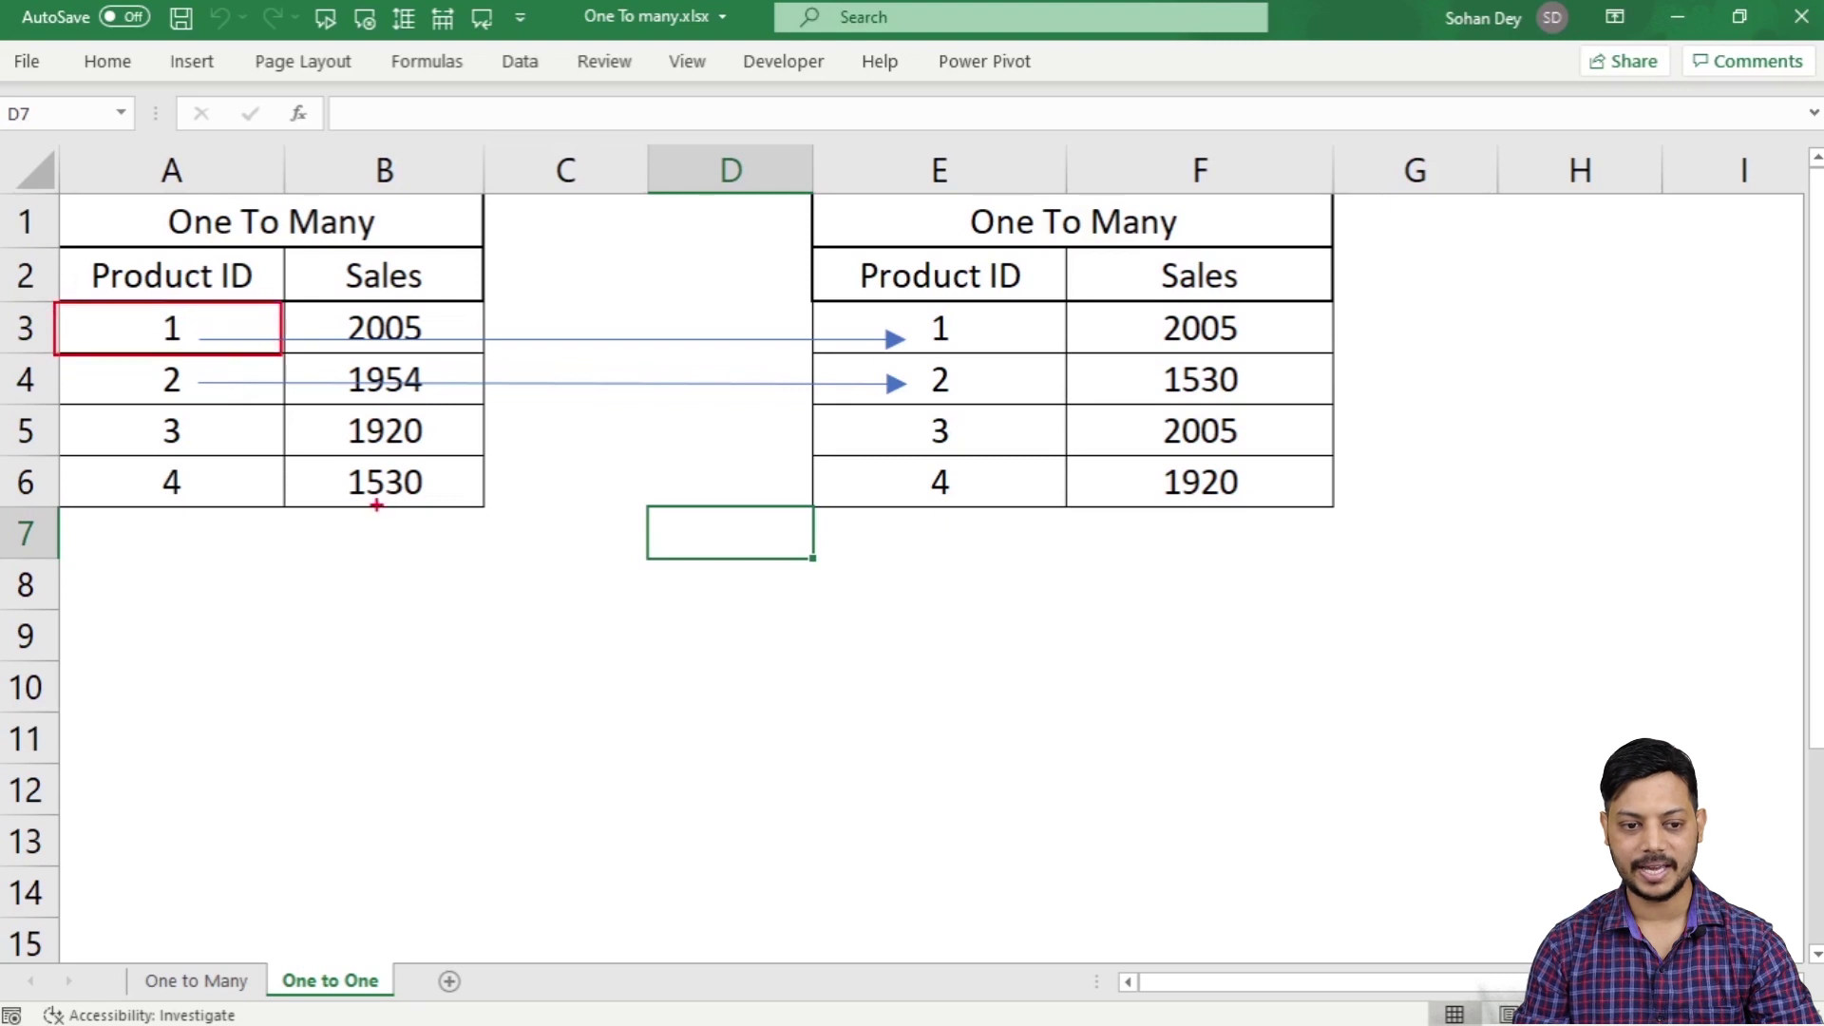
{"action": "left_click_drag", "start_coordinate": [807, 301], "coordinate": [1074, 363]}
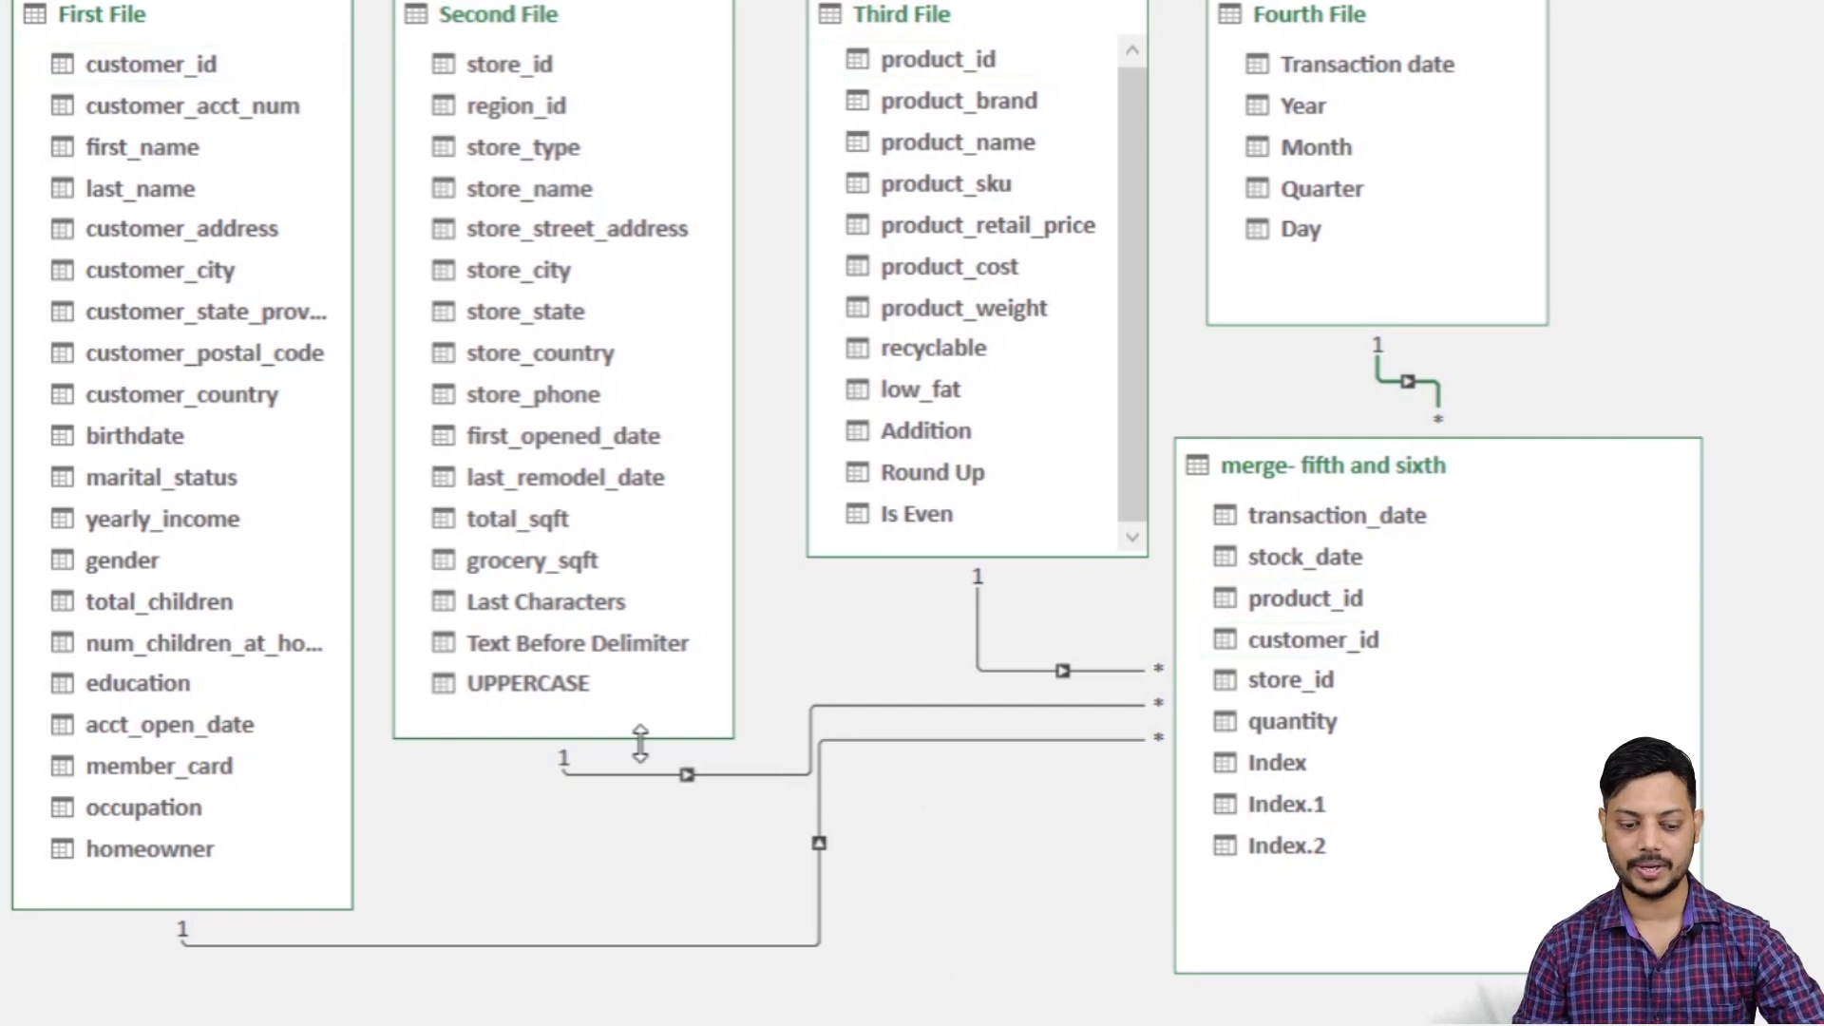
Box the '1' ends at First, Second, Third and Fourth File and the '*' ends at merge- fifth and sixth
{"action": "left_click_drag", "start_coordinate": [141, 902], "coordinate": [245, 989]}
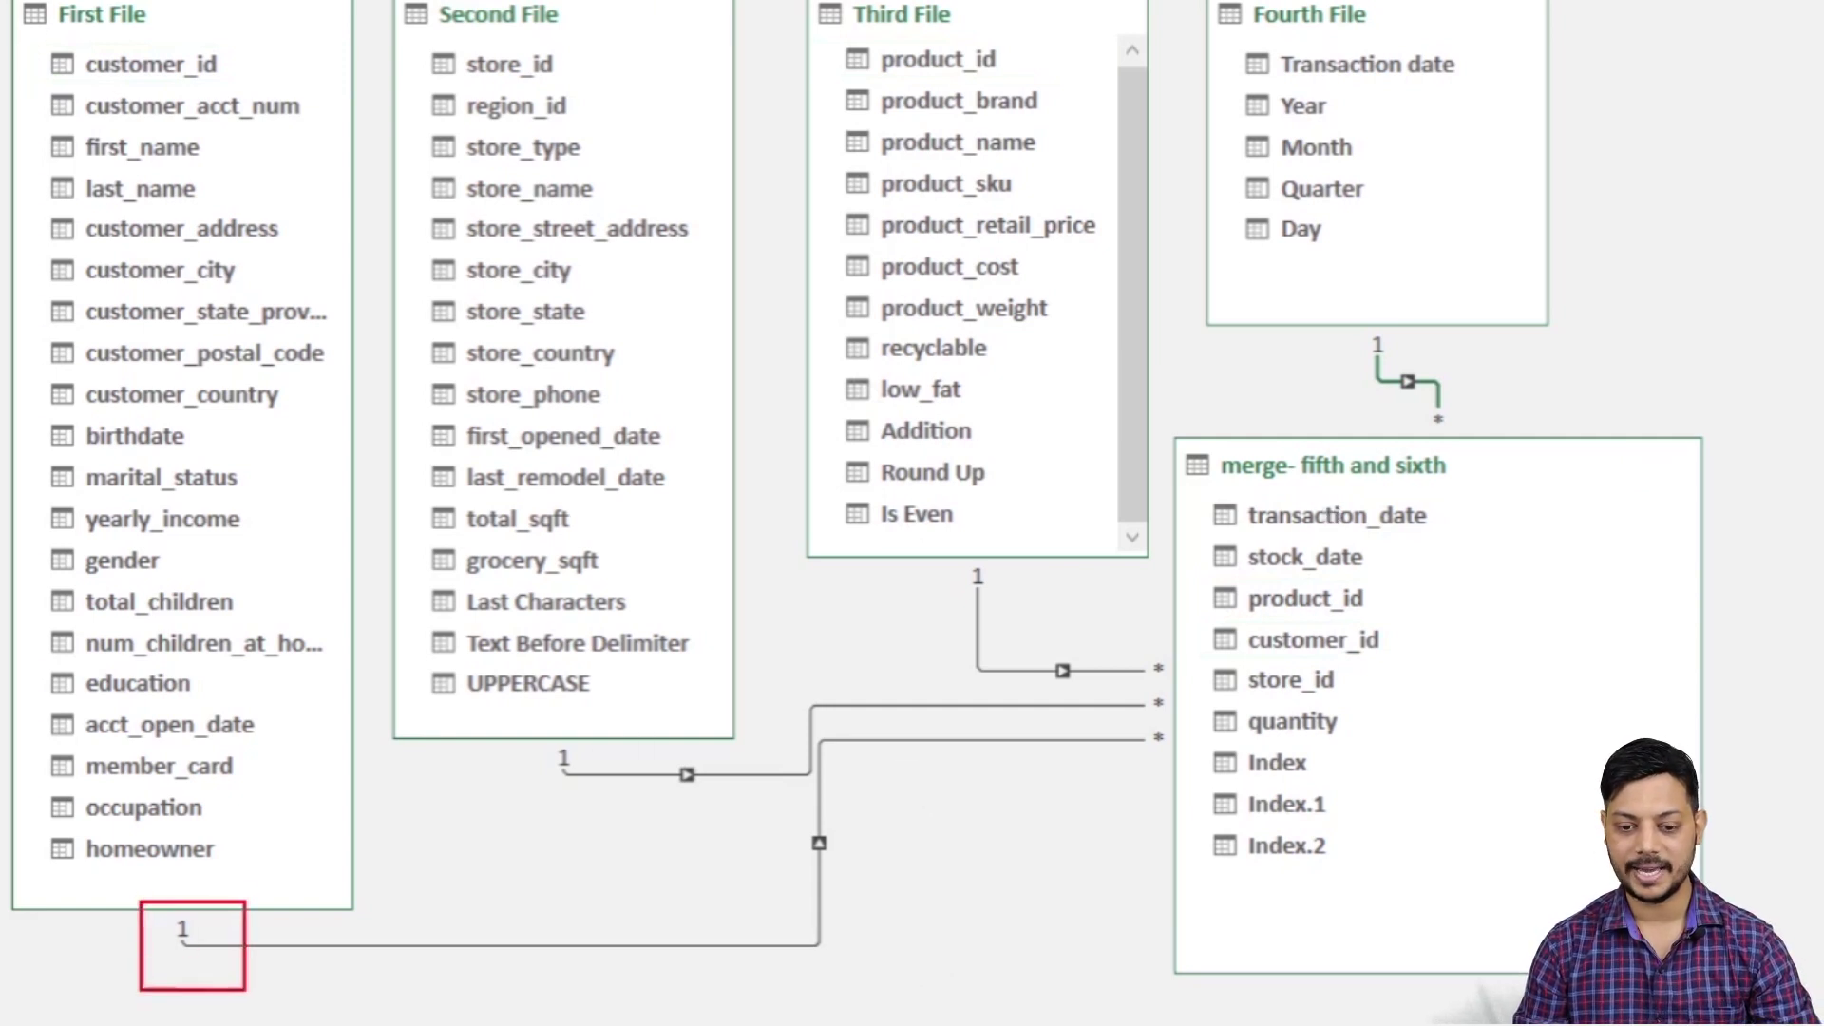
{"action": "left_click_drag", "start_coordinate": [1116, 717], "coordinate": [1204, 779]}
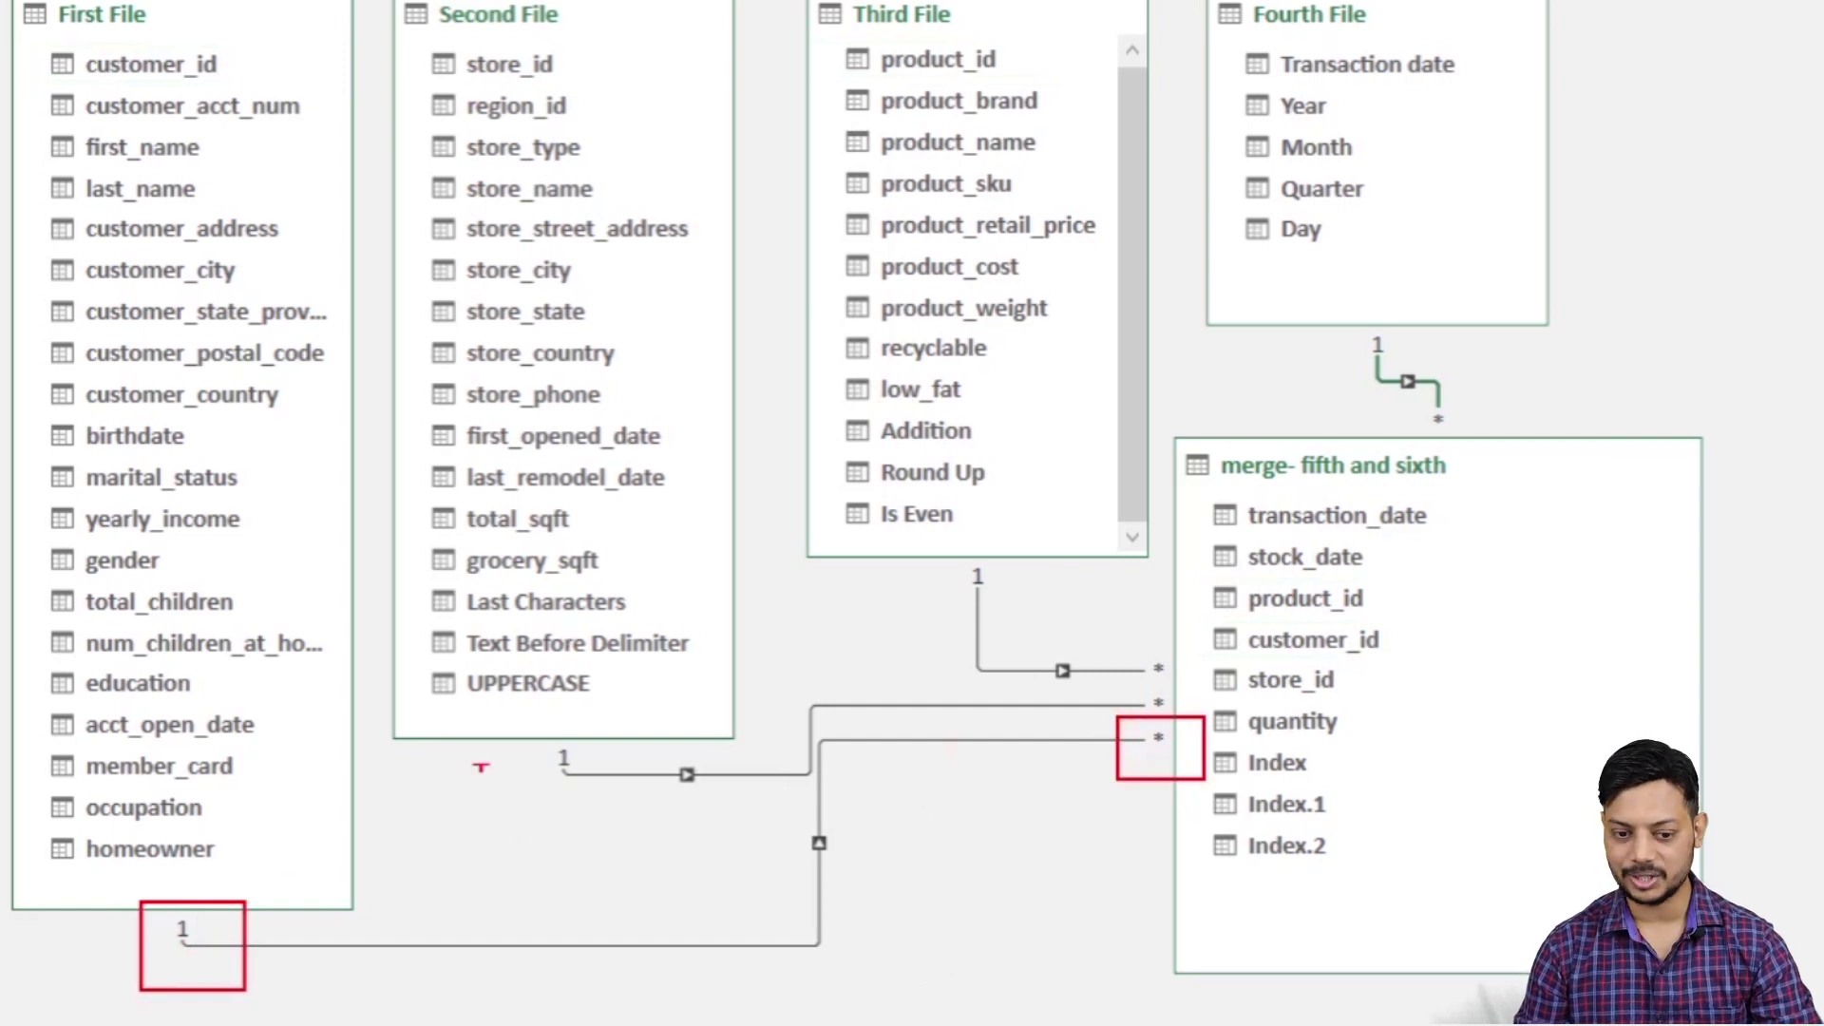
{"action": "left_click_drag", "start_coordinate": [515, 725], "coordinate": [610, 791]}
{"action": "left_click_drag", "start_coordinate": [1114, 653], "coordinate": [1207, 760]}
{"action": "left_click_drag", "start_coordinate": [943, 538], "coordinate": [1026, 626]}
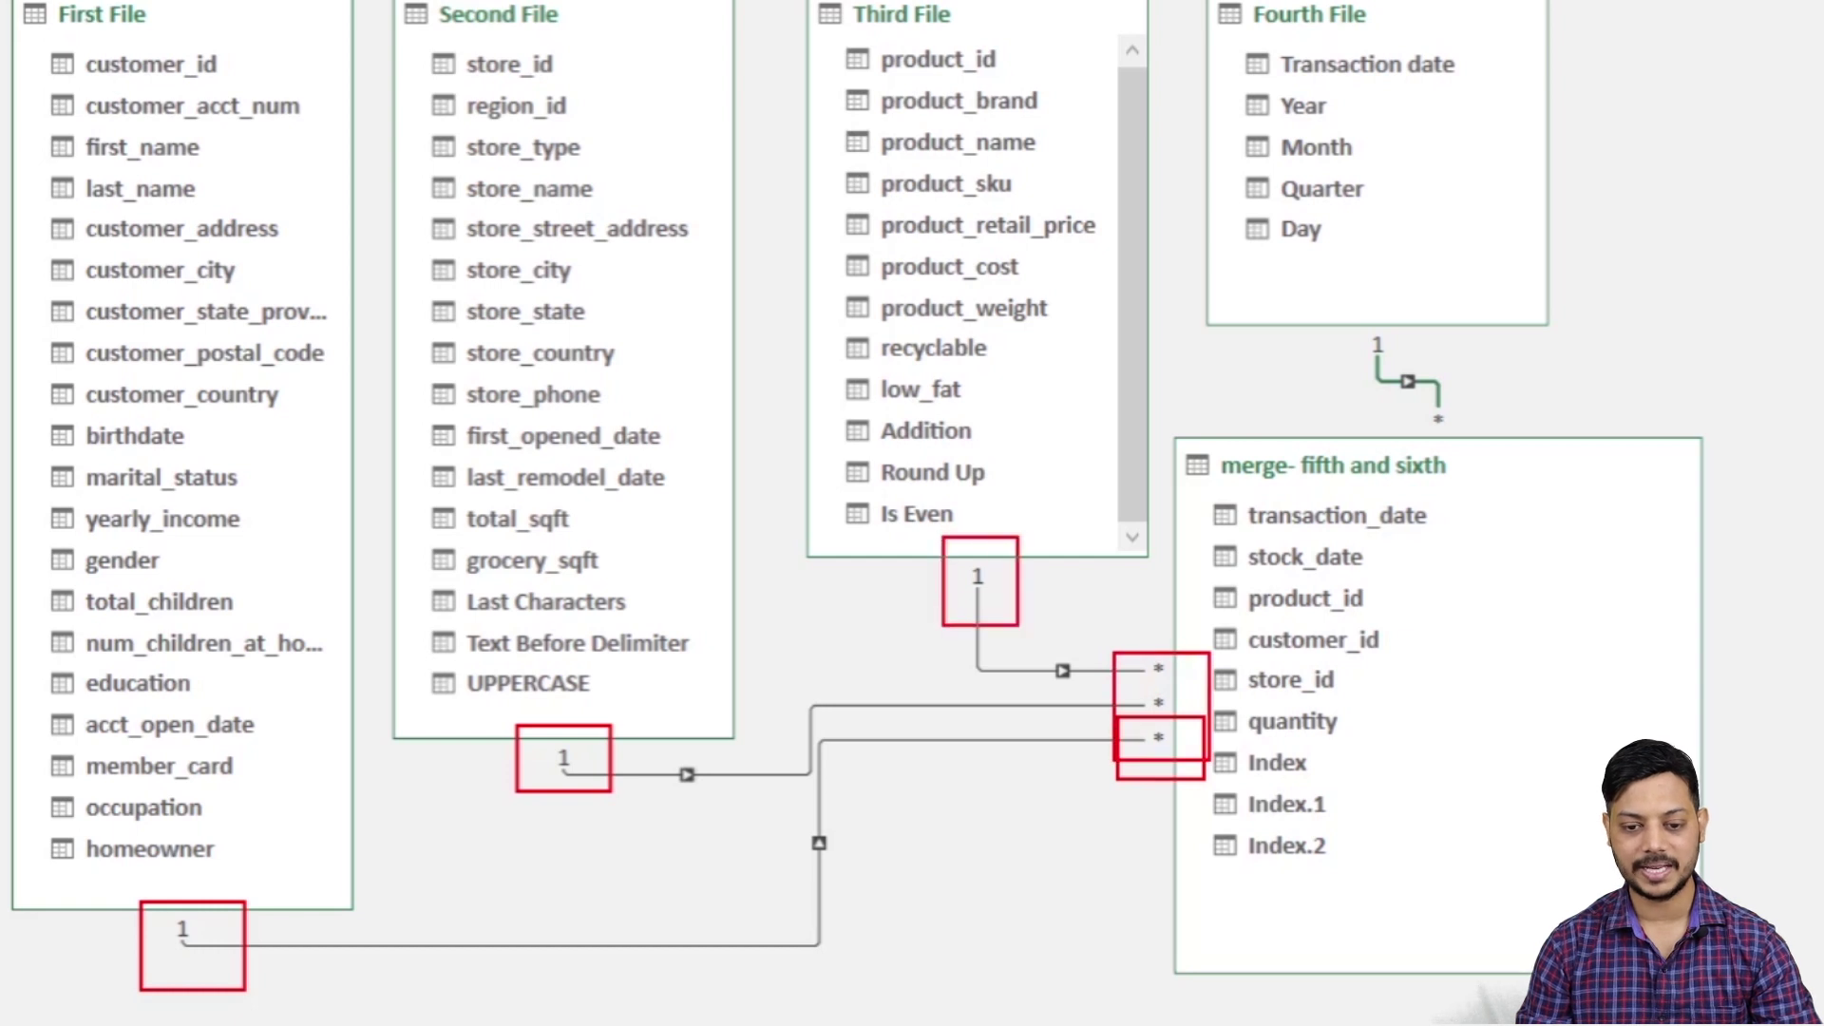
{"action": "mouse_move", "coordinate": [1339, 307]}
{"action": "left_mouse_down"}
{"action": "mouse_move", "coordinate": [1515, 475]}
{"action": "mouse_move", "coordinate": [1502, 467]}
{"action": "left_mouse_up"}
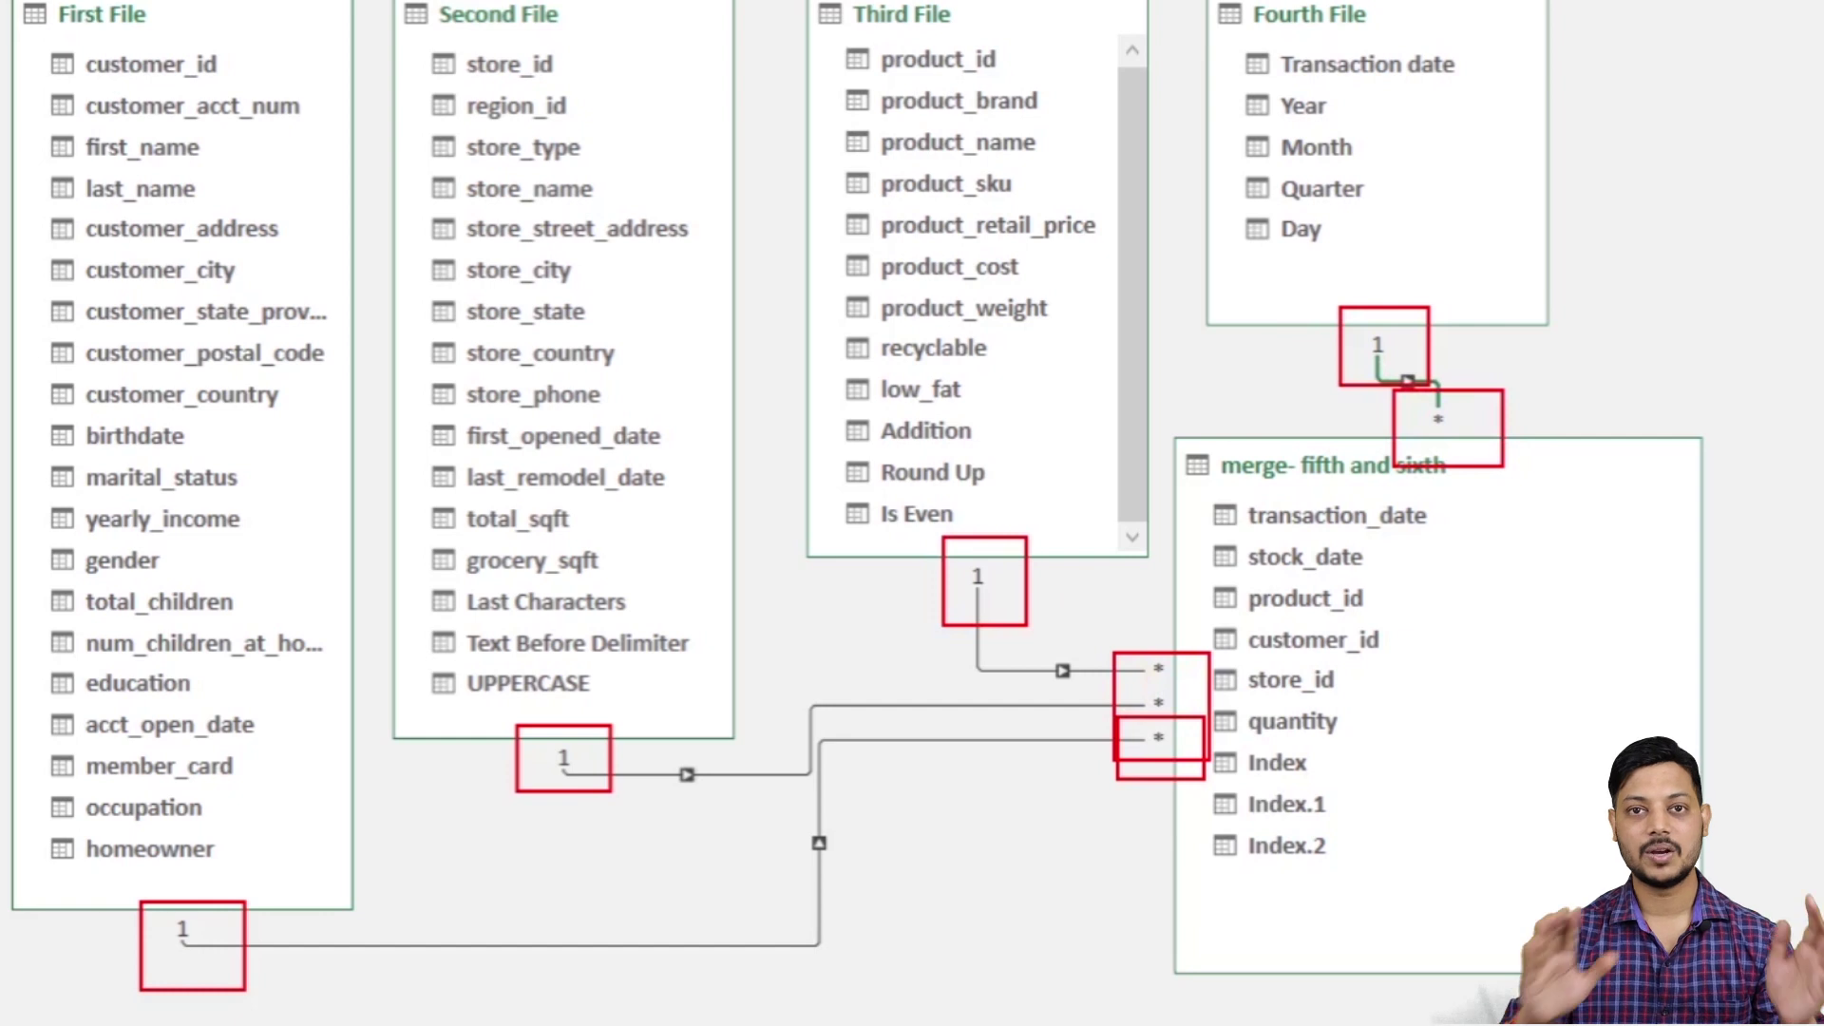